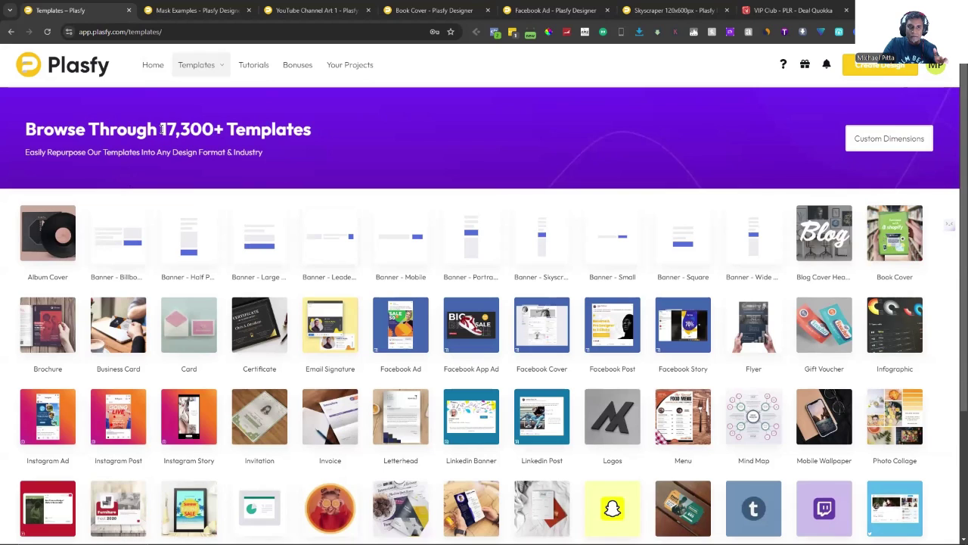
{"action": "left_click_drag", "start_coordinate": [161, 128], "coordinate": [217, 129]}
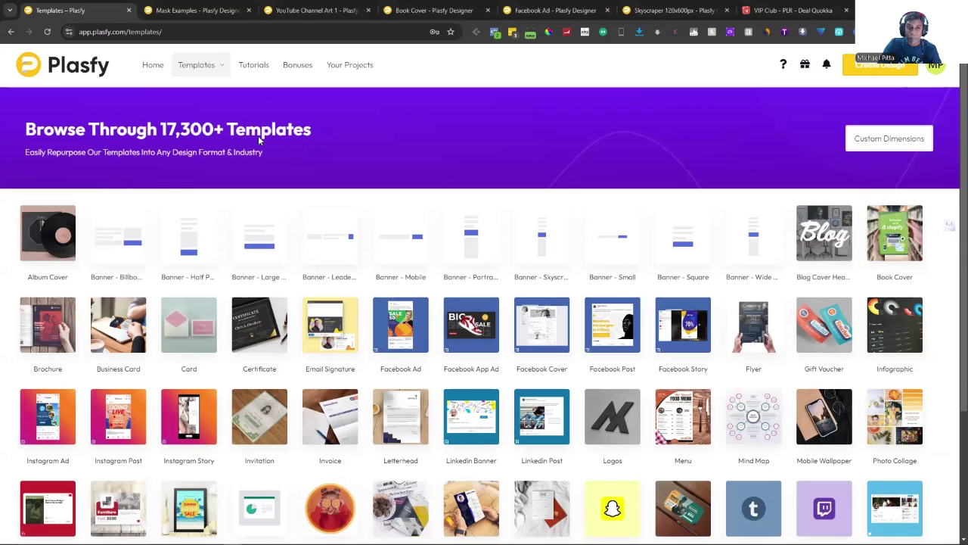
{"action": "left_click_drag", "start_coordinate": [226, 134], "coordinate": [216, 131]}
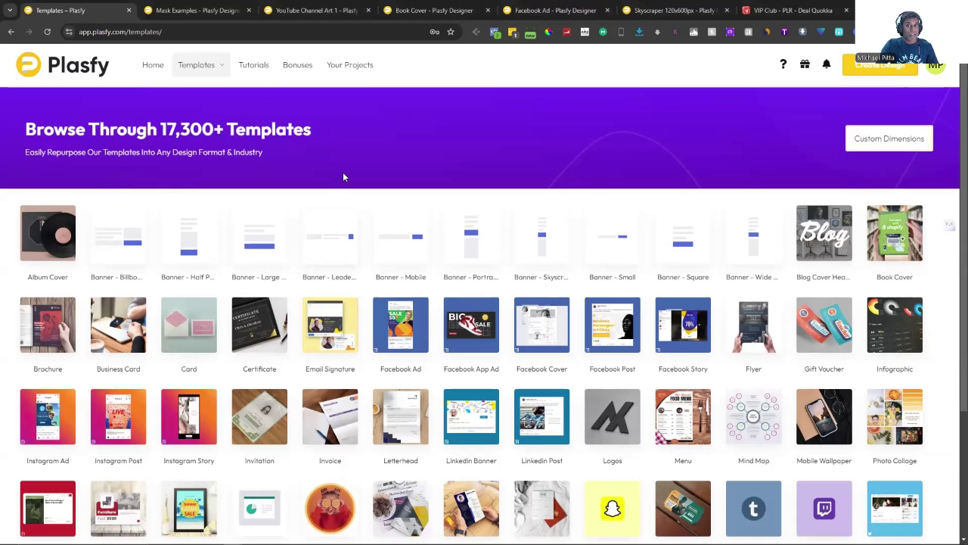
{"action": "scroll", "coordinate": [343, 289], "scroll_direction": "down", "scroll_amount": 2}
{"action": "scroll", "coordinate": [340, 289], "scroll_direction": "up", "scroll_amount": 2}
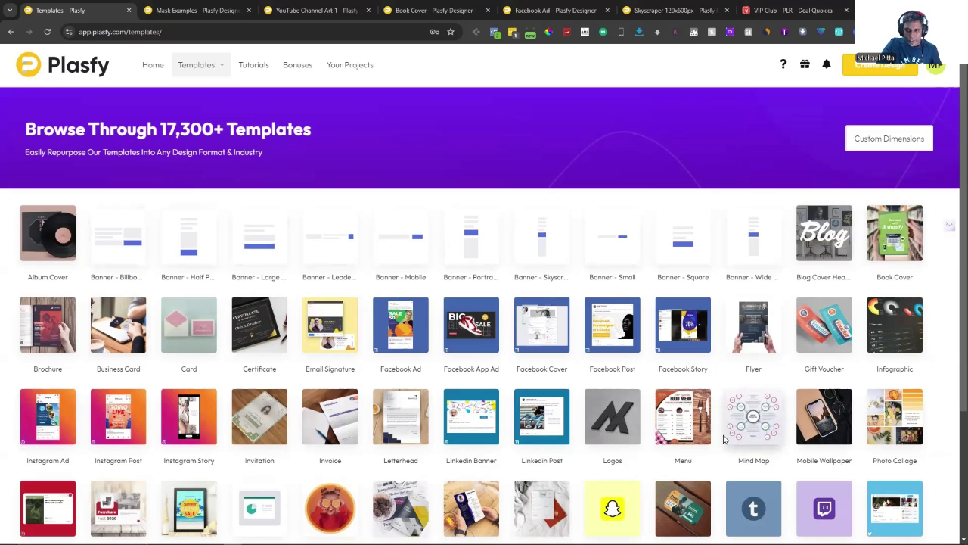
{"action": "scroll", "coordinate": [723, 439], "scroll_direction": "down", "scroll_amount": 2}
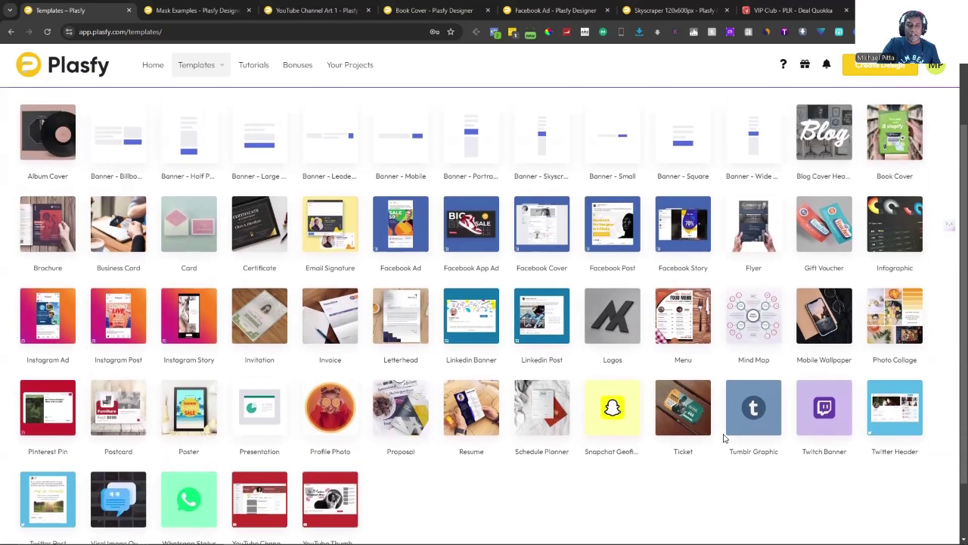
{"action": "scroll", "coordinate": [723, 439], "scroll_direction": "up", "scroll_amount": 1}
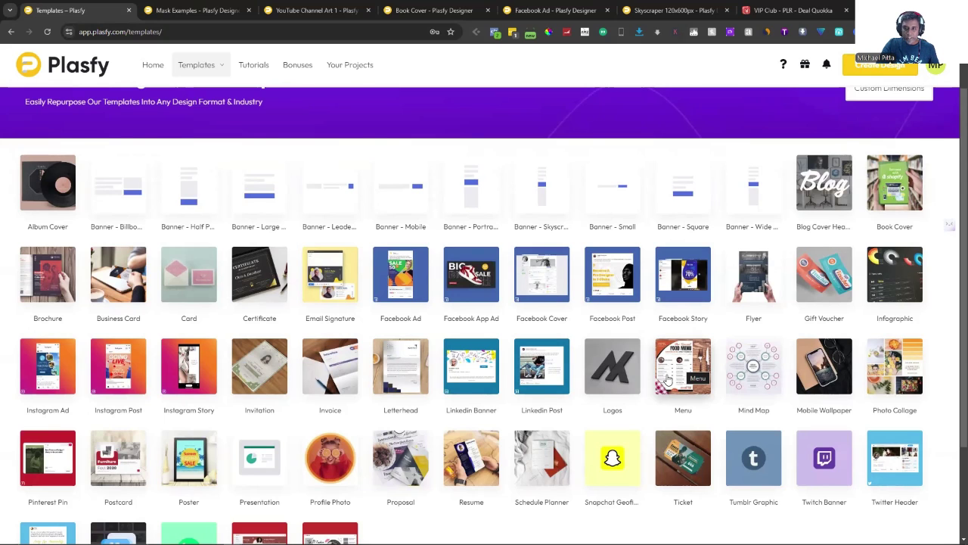
{"action": "scroll", "coordinate": [667, 380], "scroll_direction": "down", "scroll_amount": 2}
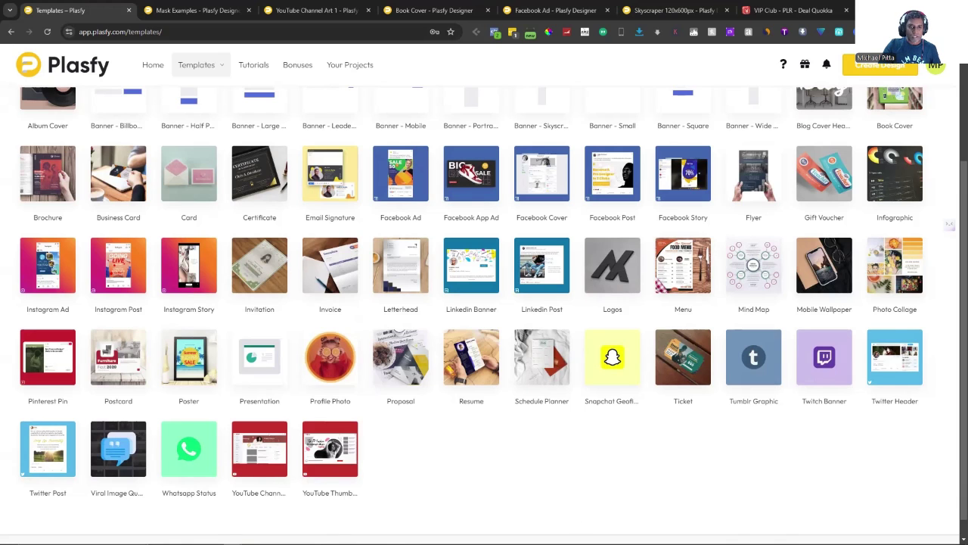
{"action": "scroll", "coordinate": [894, 326], "scroll_direction": "up", "scroll_amount": 1}
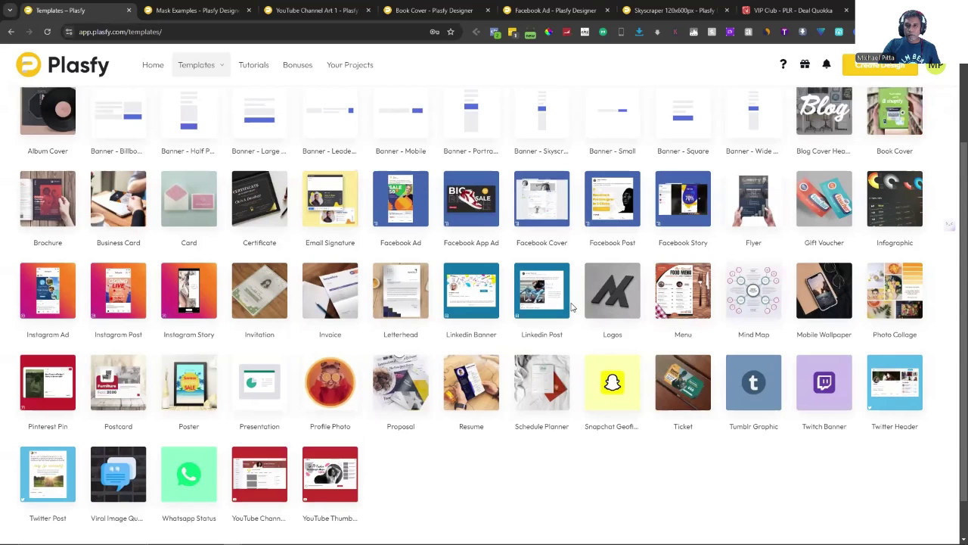
{"action": "scroll", "coordinate": [572, 307], "scroll_direction": "up", "scroll_amount": 3}
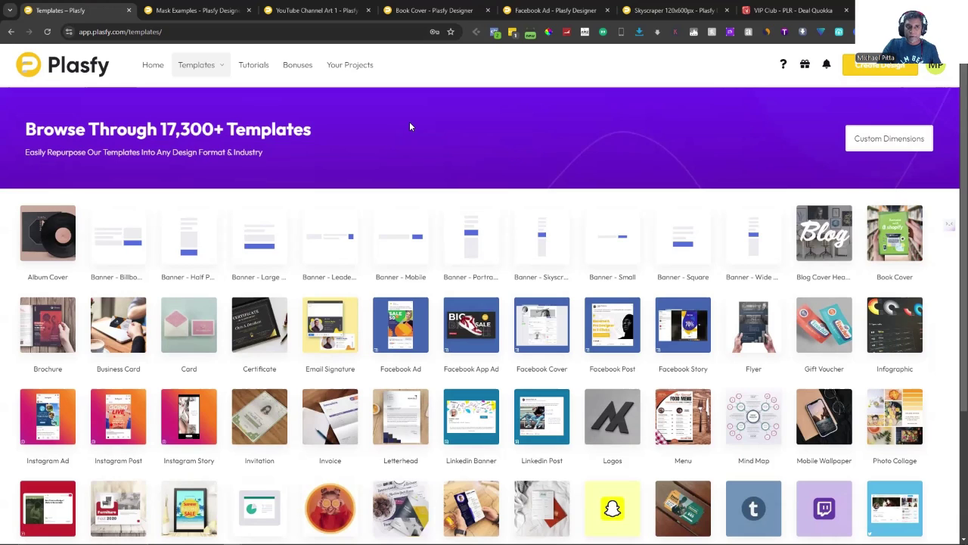
Switch to the Mask Examples design and return to its first page, CAKE LOVE
{"action": "left_click", "coordinate": [196, 10]}
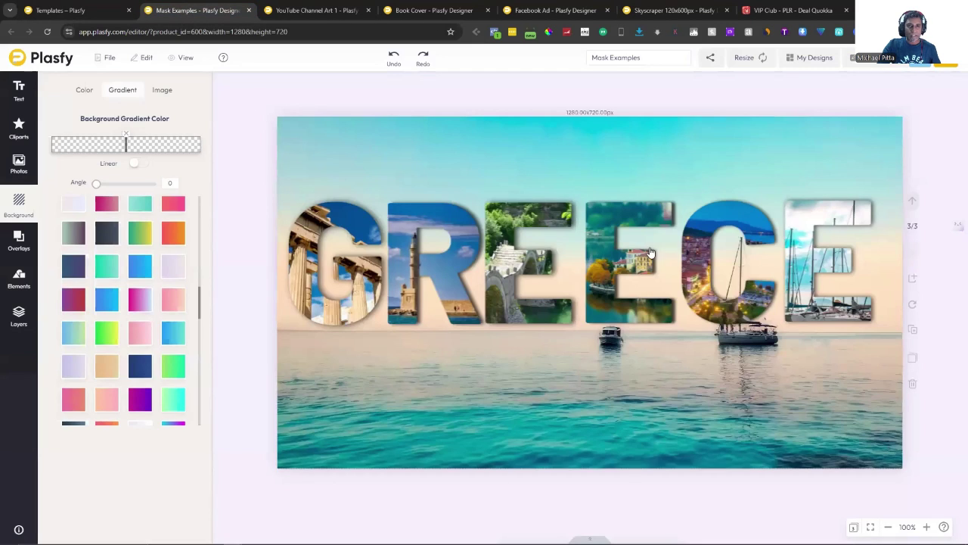
{"action": "left_click", "coordinate": [914, 202]}
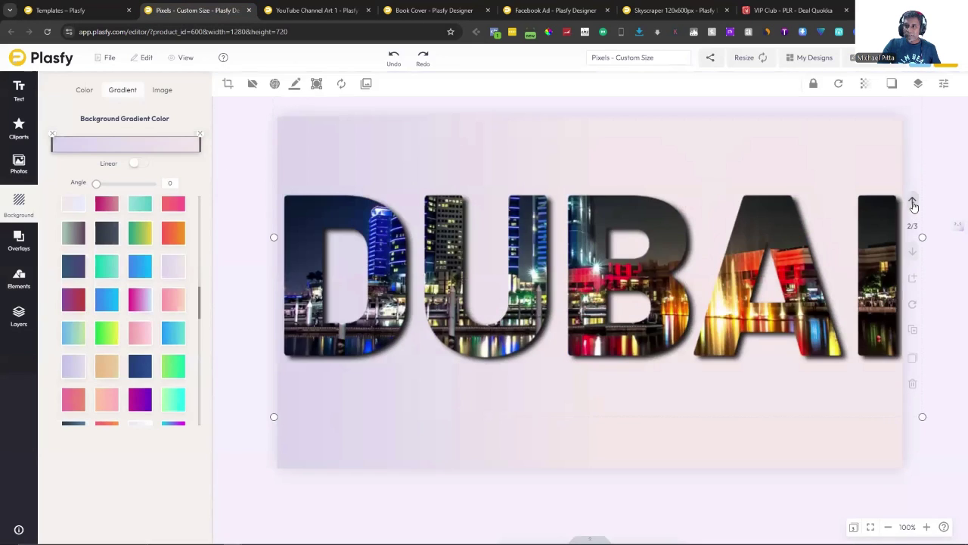
{"action": "left_click", "coordinate": [913, 203]}
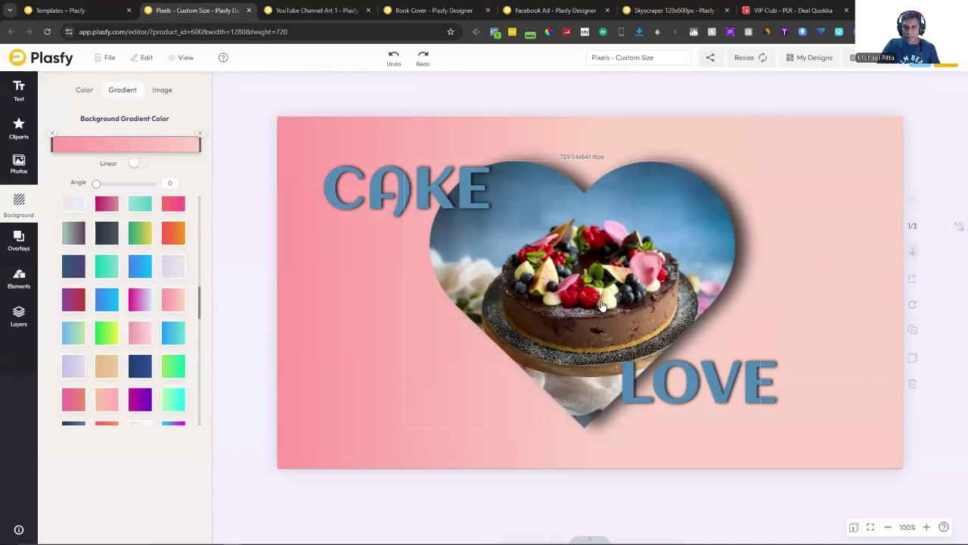
{"action": "left_click", "coordinate": [18, 279]}
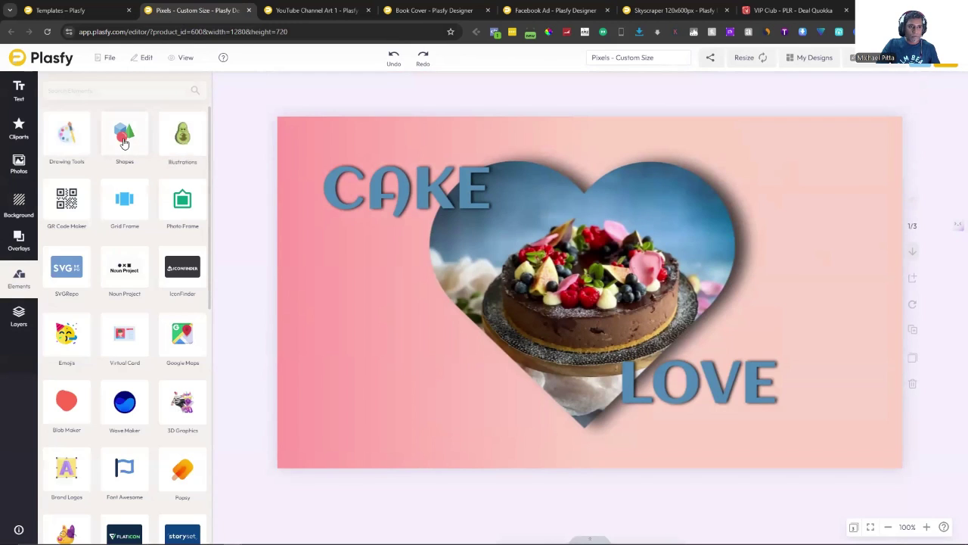
Browse Elements to the full Basic Shapes collection
{"action": "scroll", "coordinate": [108, 325], "scroll_direction": "down", "scroll_amount": 1}
{"action": "scroll", "coordinate": [108, 326], "scroll_direction": "up", "scroll_amount": 1}
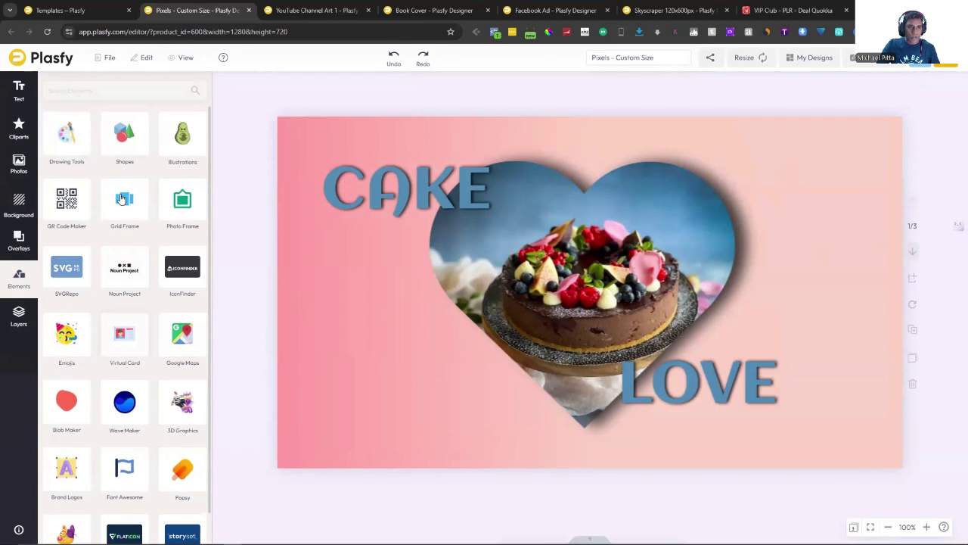
{"action": "left_click", "coordinate": [124, 136]}
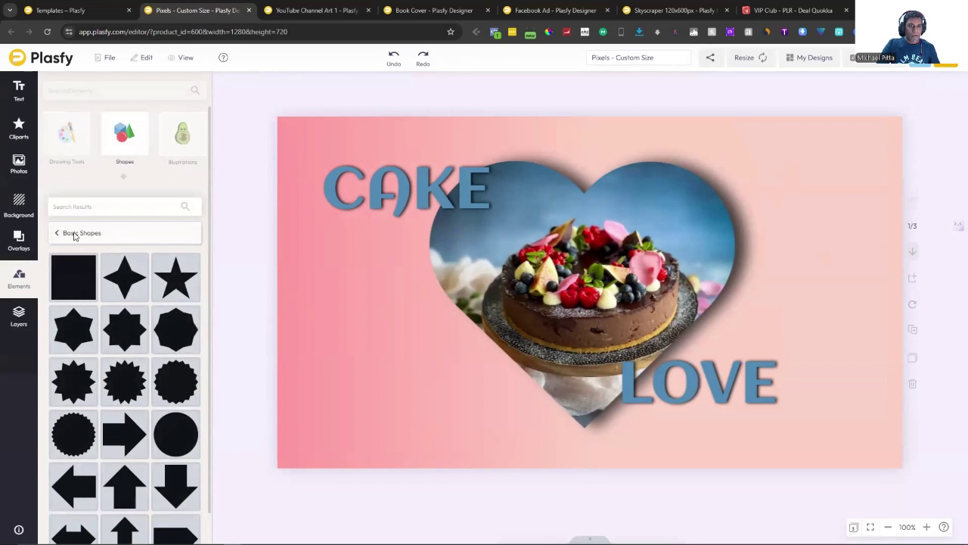
{"action": "left_click", "coordinate": [72, 236]}
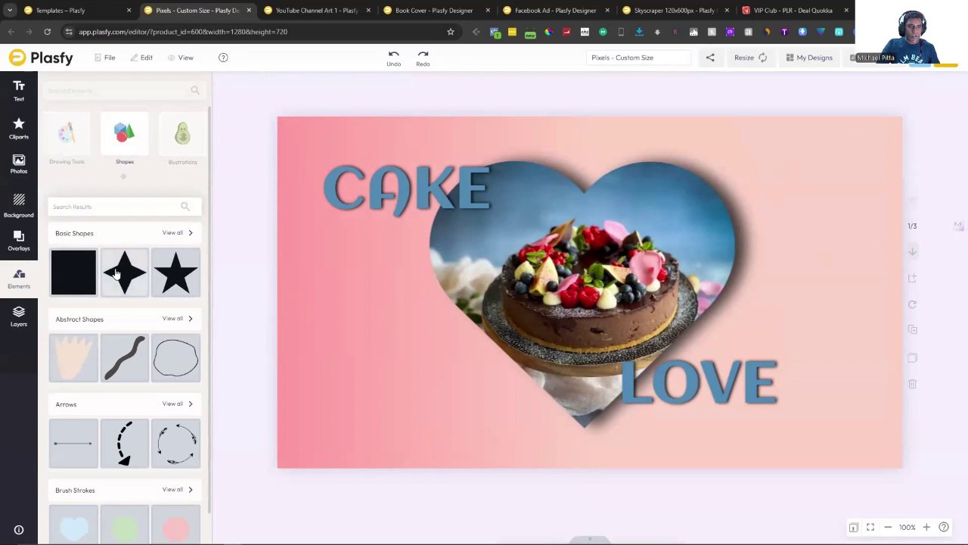
{"action": "scroll", "coordinate": [117, 272], "scroll_direction": "down", "scroll_amount": 5}
{"action": "scroll", "coordinate": [117, 272], "scroll_direction": "down", "scroll_amount": 14}
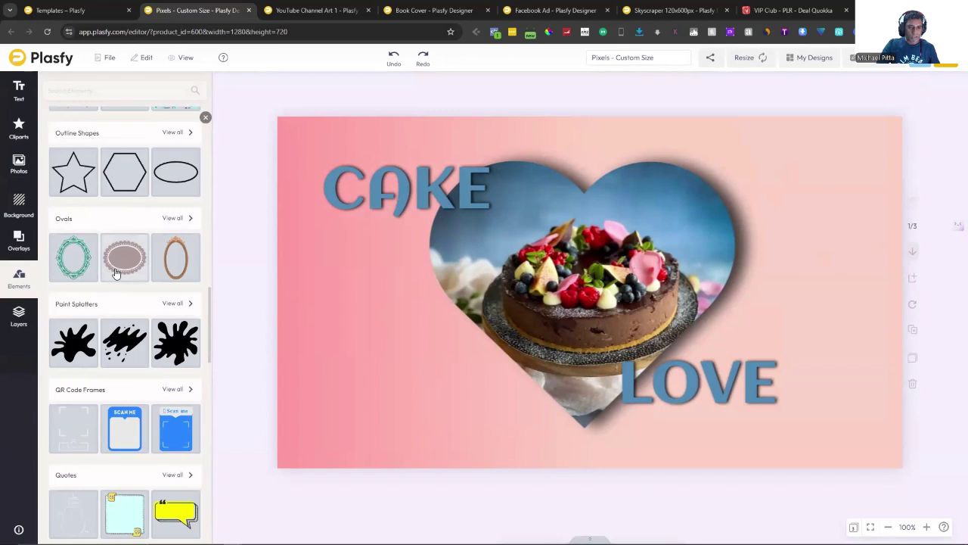
{"action": "scroll", "coordinate": [117, 272], "scroll_direction": "up", "scroll_amount": 18}
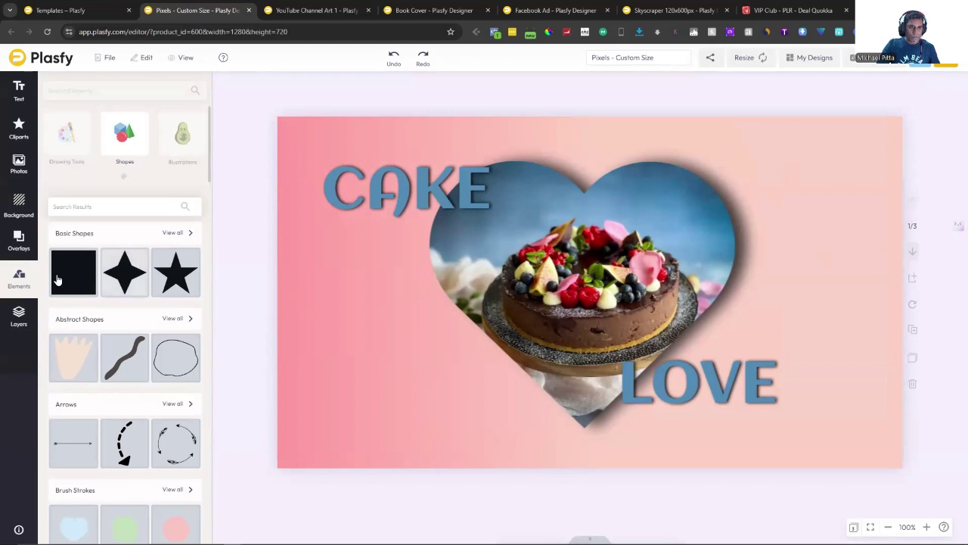
{"action": "left_click", "coordinate": [173, 234]}
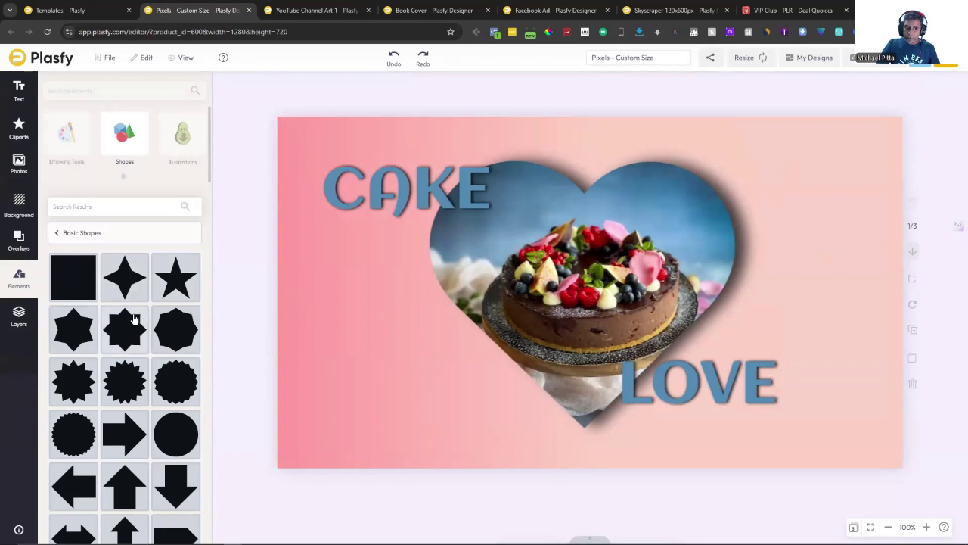
{"action": "scroll", "coordinate": [134, 327], "scroll_direction": "down", "scroll_amount": 3}
{"action": "scroll", "coordinate": [134, 327], "scroll_direction": "down", "scroll_amount": 4}
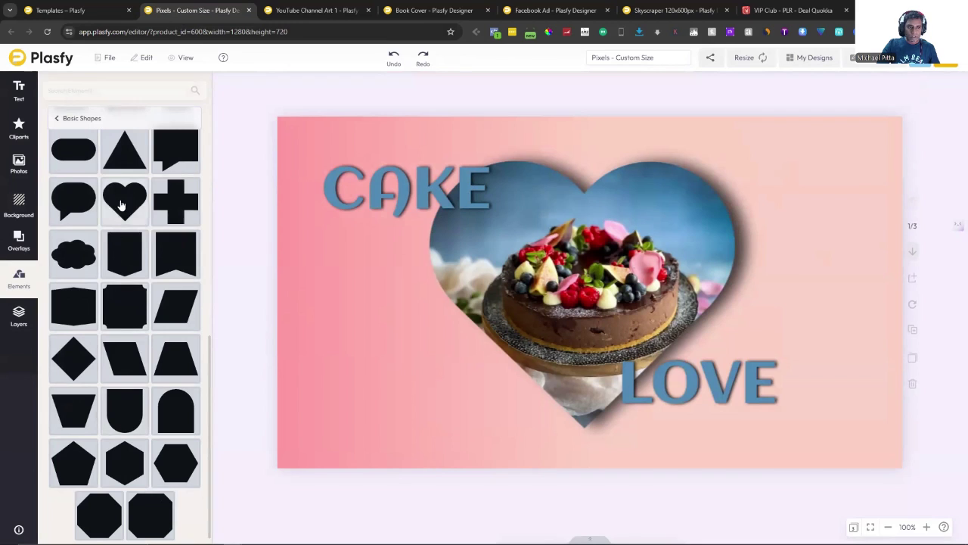
Add the black tag arrow shape to the CAKE LOVE page
{"action": "left_click", "coordinate": [621, 298]}
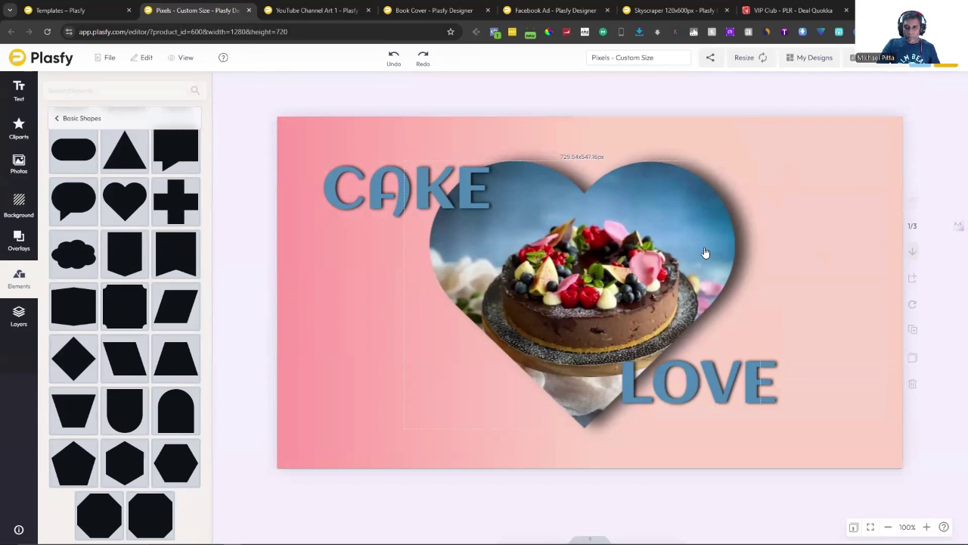
{"action": "scroll", "coordinate": [138, 344], "scroll_direction": "up", "scroll_amount": 5}
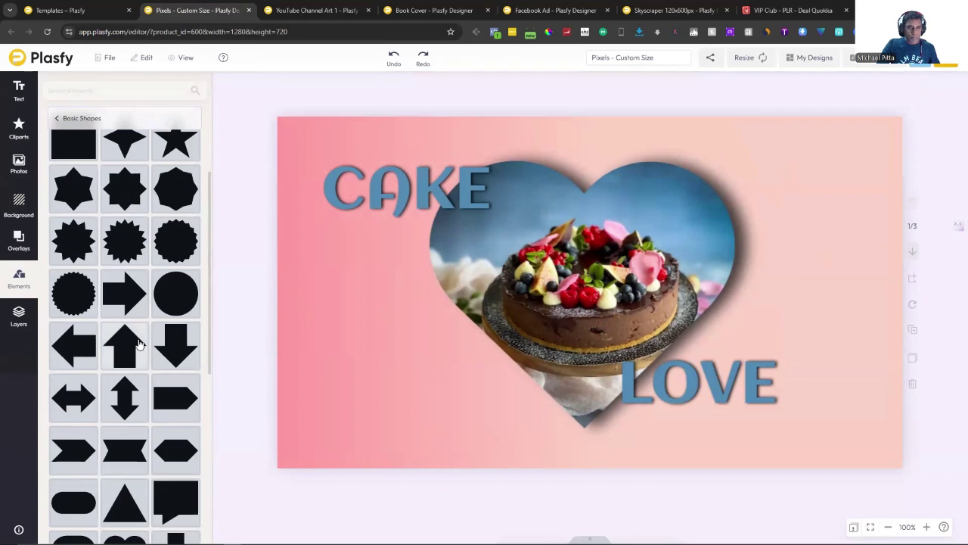
{"action": "scroll", "coordinate": [139, 344], "scroll_direction": "up", "scroll_amount": 3}
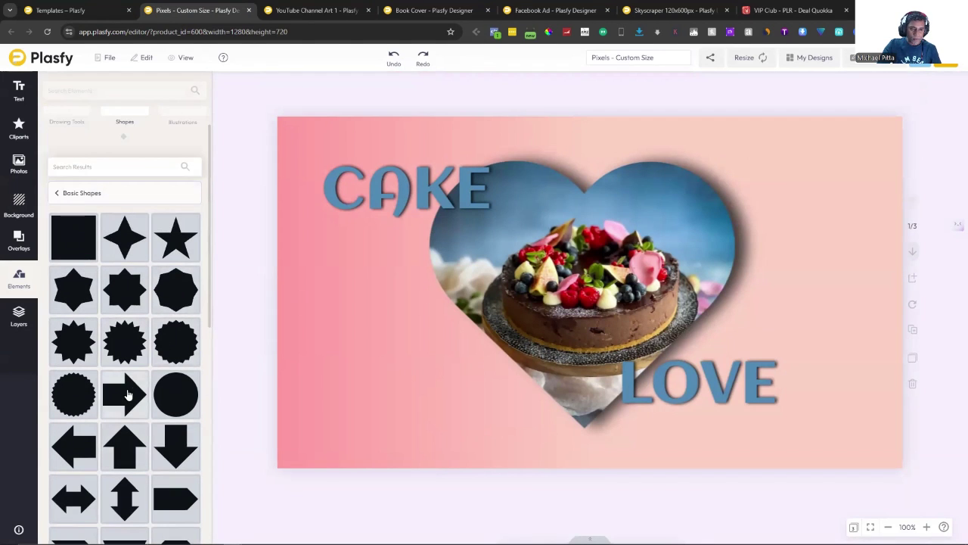
{"action": "scroll", "coordinate": [171, 401], "scroll_direction": "down", "scroll_amount": 5}
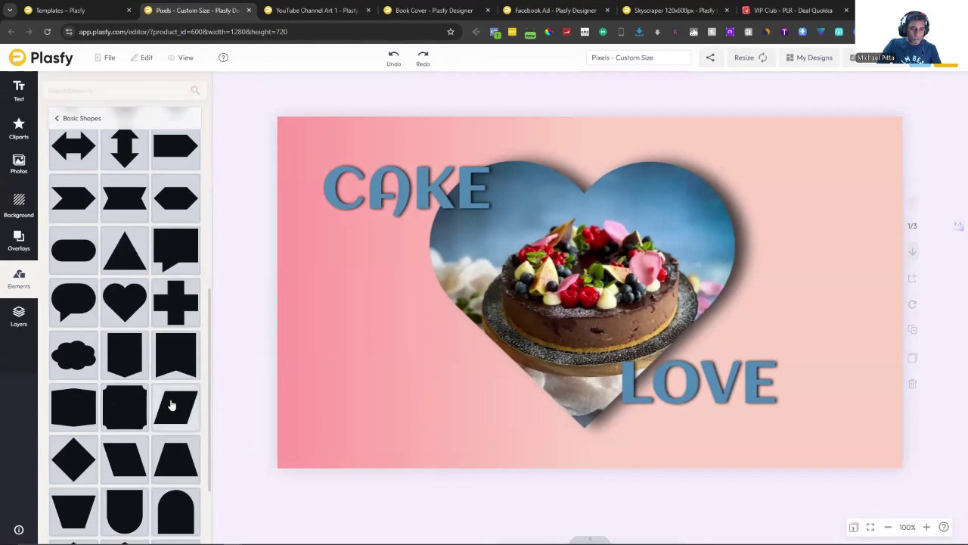
{"action": "scroll", "coordinate": [172, 407], "scroll_direction": "down", "scroll_amount": 2}
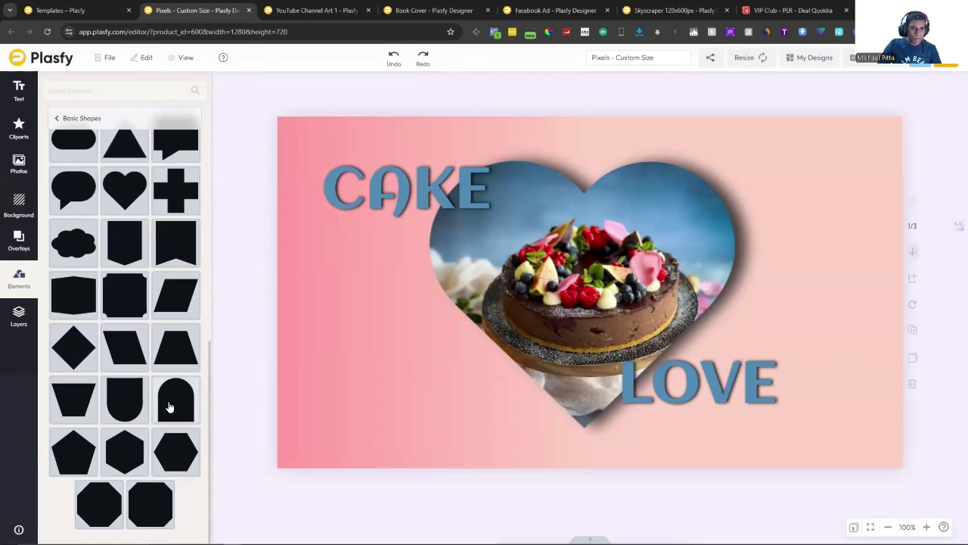
{"action": "scroll", "coordinate": [170, 407], "scroll_direction": "up", "scroll_amount": 1}
{"action": "scroll", "coordinate": [170, 408], "scroll_direction": "up", "scroll_amount": 3}
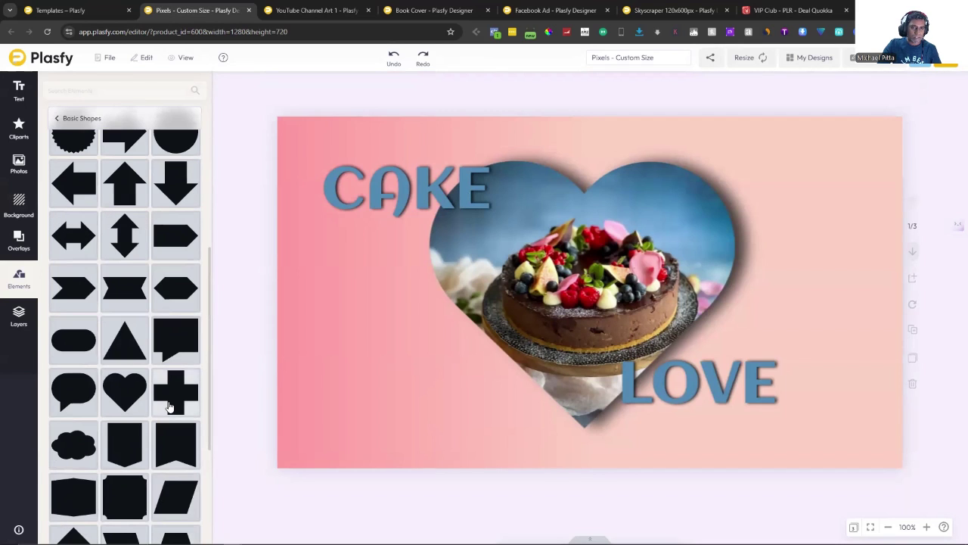
{"action": "scroll", "coordinate": [170, 408], "scroll_direction": "up", "scroll_amount": 1}
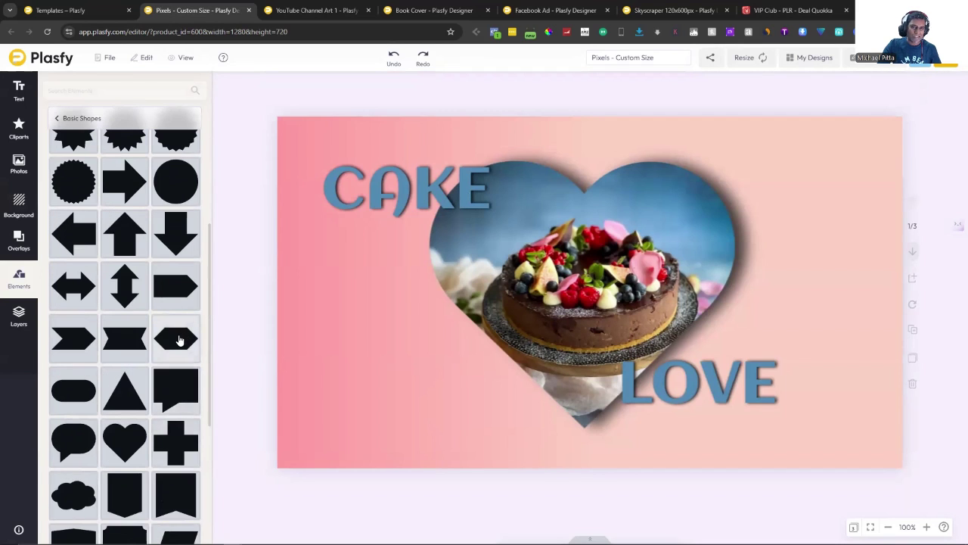
{"action": "left_click", "coordinate": [176, 286]}
Enlarge the tag arrow, place it at the lower left and convert it into a mask placeholder
{"action": "left_click_drag", "start_coordinate": [605, 294], "coordinate": [716, 257]}
{"action": "left_click_drag", "start_coordinate": [779, 314], "coordinate": [401, 401]}
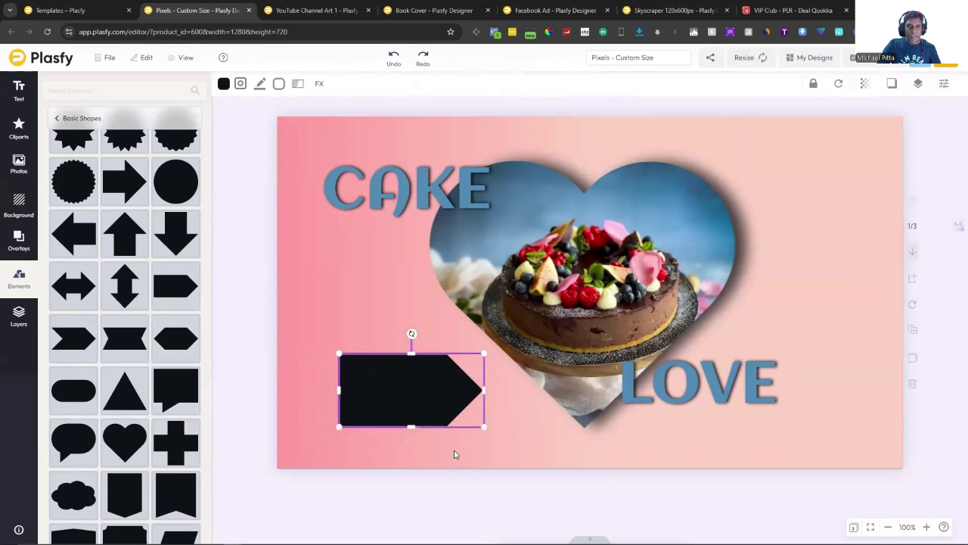
{"action": "left_click", "coordinate": [241, 84]}
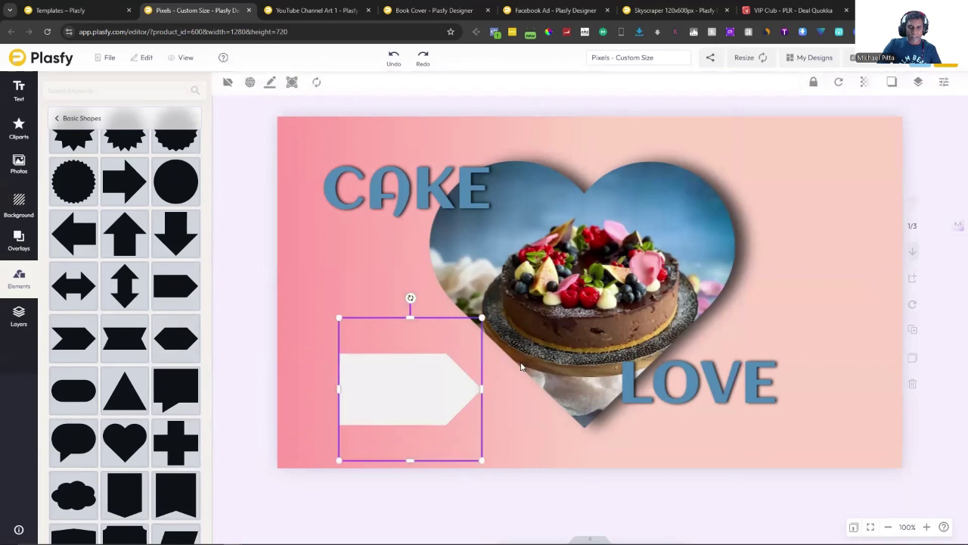
Search photos for 'Donut' and fill the arrow frame with a colourful donuts photo
{"action": "left_click", "coordinate": [26, 171]}
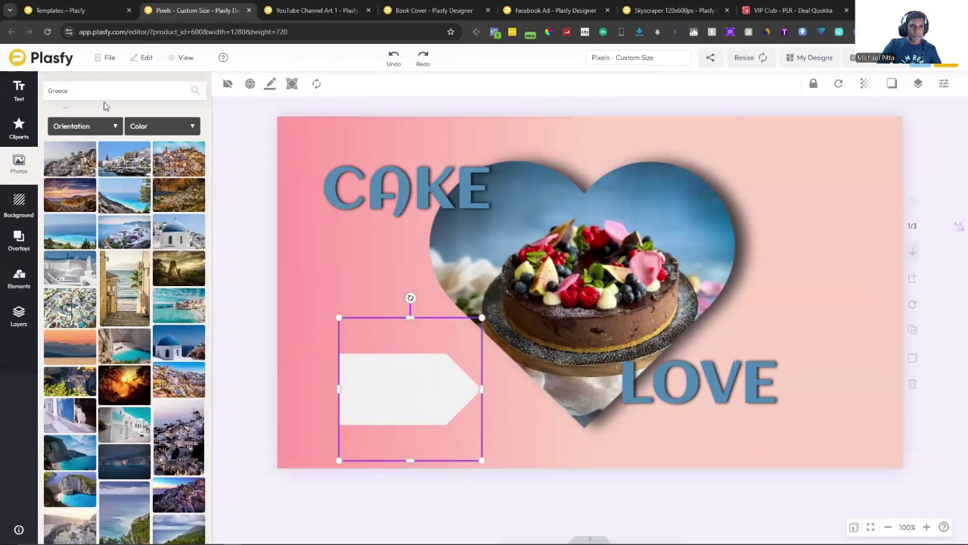
{"action": "double_click", "coordinate": [82, 90]}
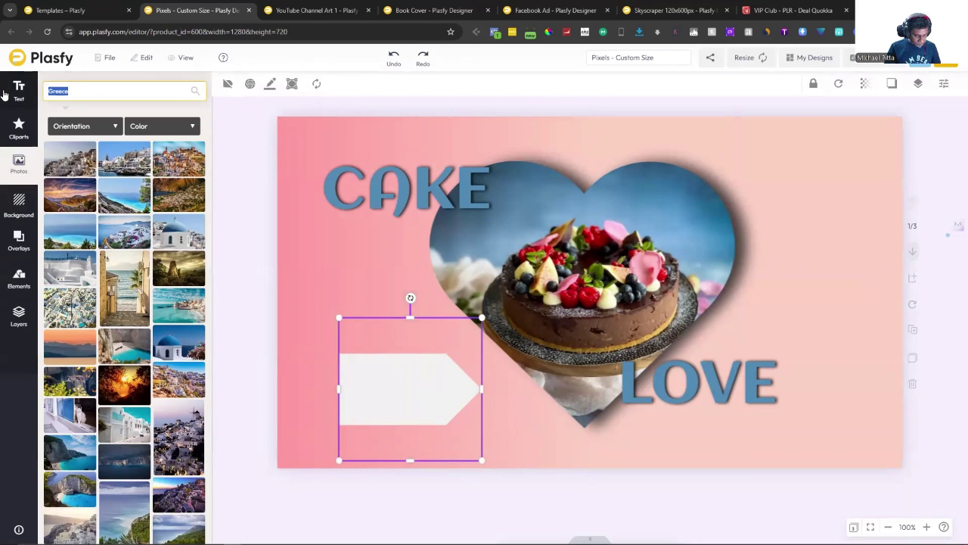
{"action": "type", "text": "Donut"}
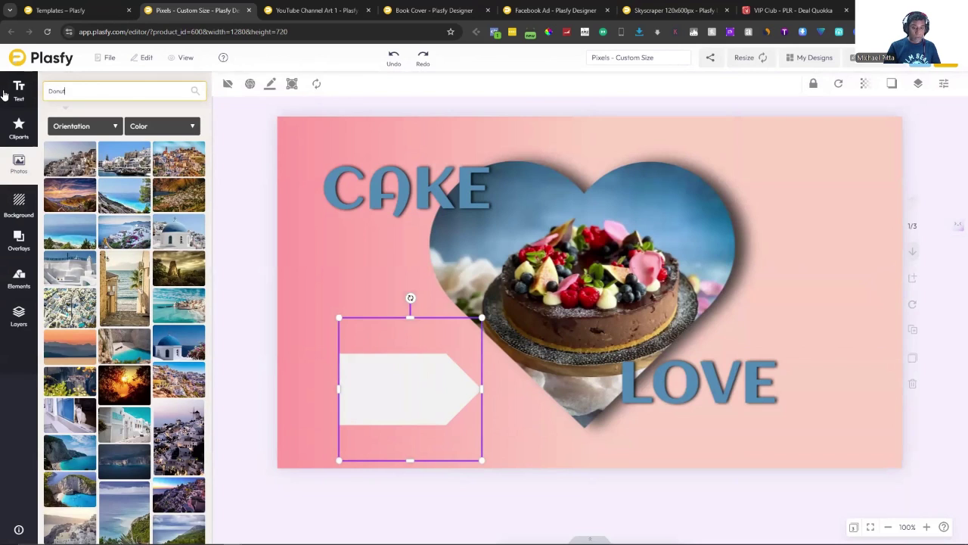
{"action": "key", "text": "Return"}
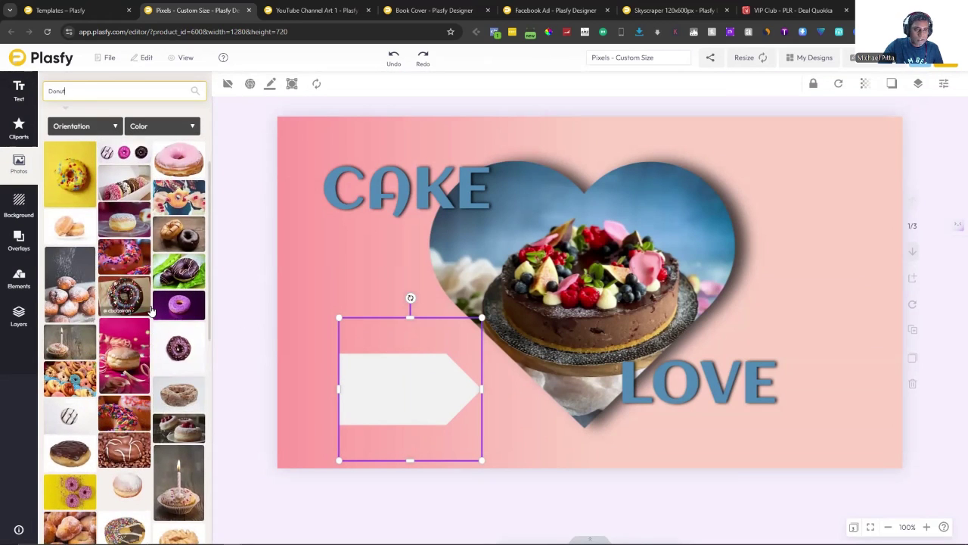
{"action": "scroll", "coordinate": [151, 310], "scroll_direction": "down", "scroll_amount": 2}
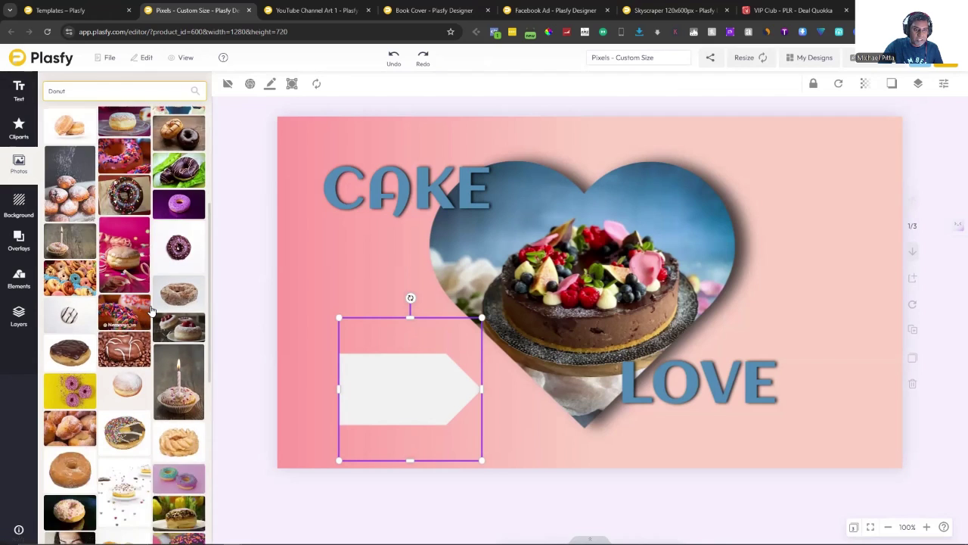
{"action": "left_click", "coordinate": [63, 275]}
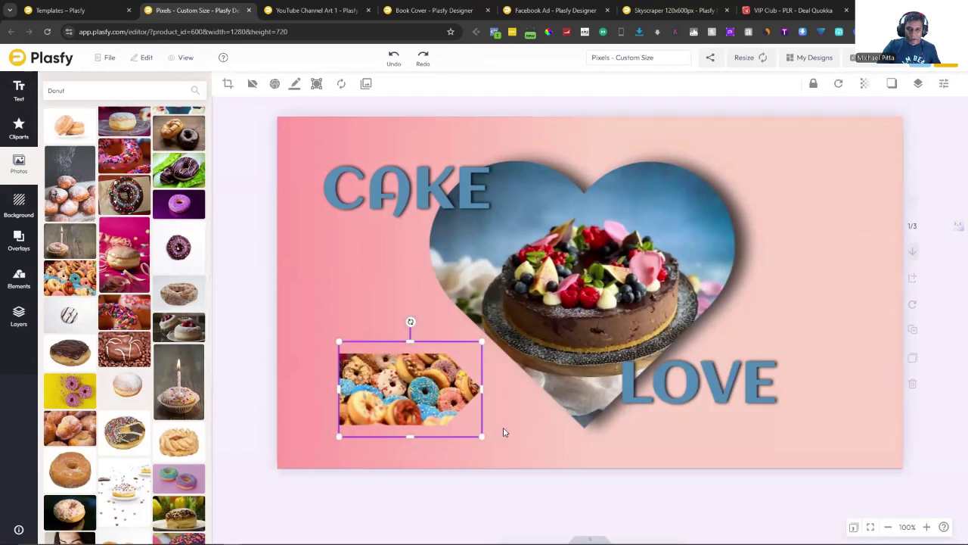
Swap the frame's photo for the purple donut and move to the DUBAI page
{"action": "left_click", "coordinate": [512, 431]}
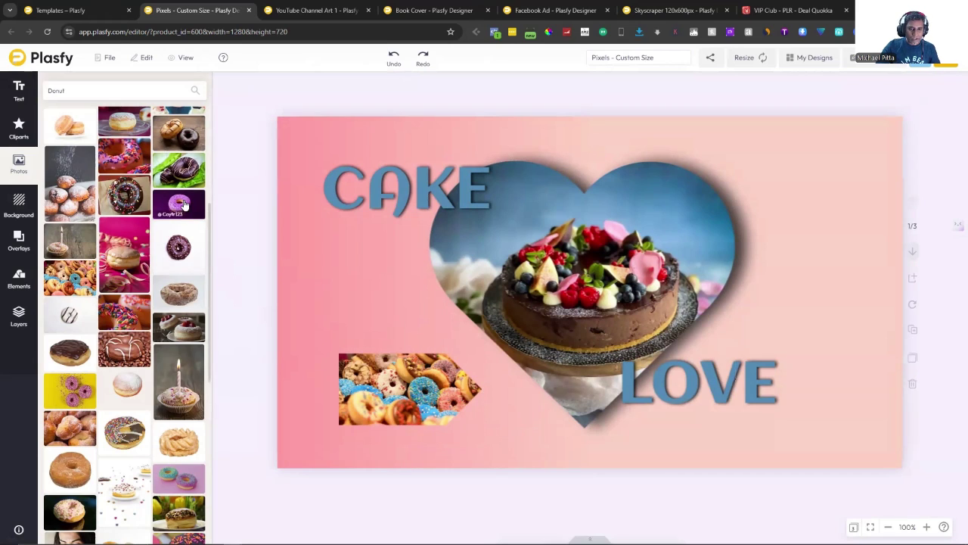
{"action": "left_click", "coordinate": [378, 382]}
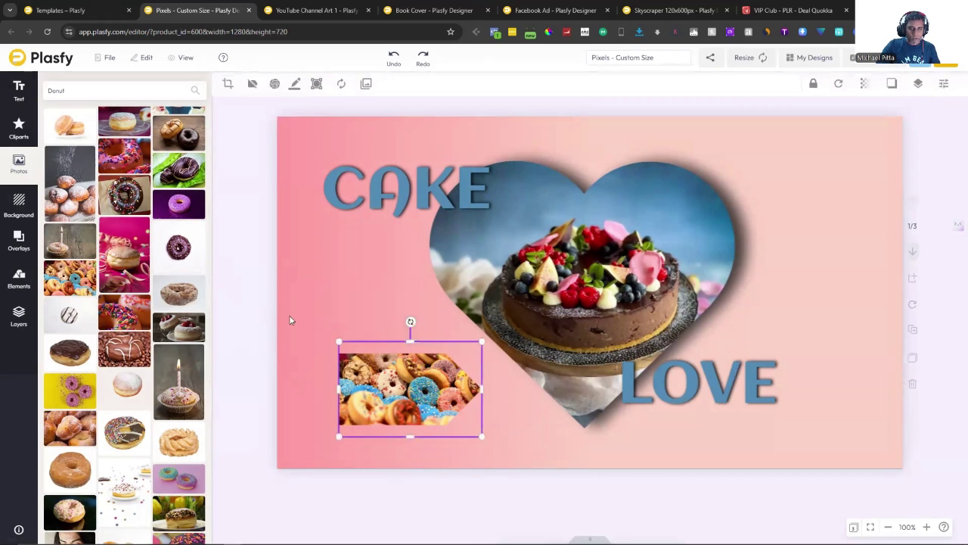
{"action": "left_click", "coordinate": [176, 205]}
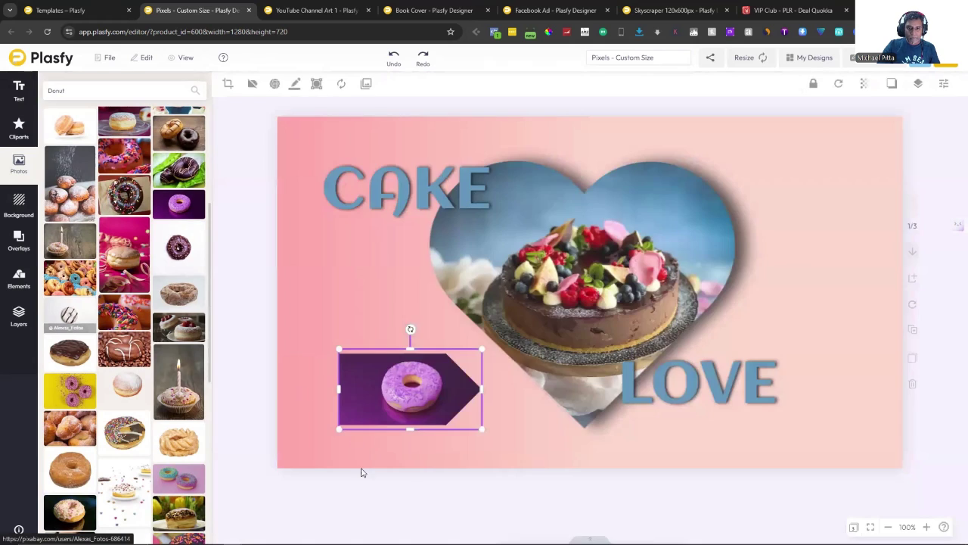
{"action": "left_click", "coordinate": [399, 451]}
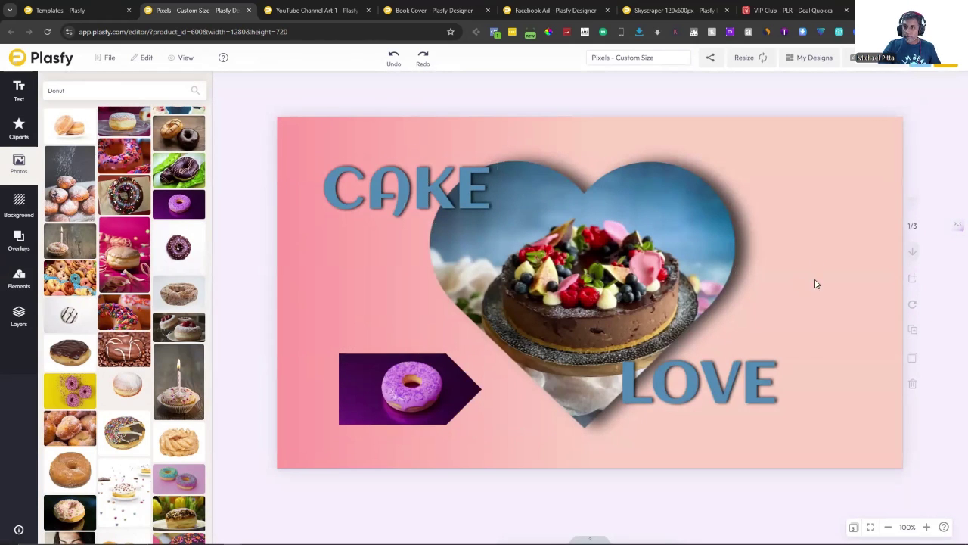
{"action": "left_click", "coordinate": [913, 252]}
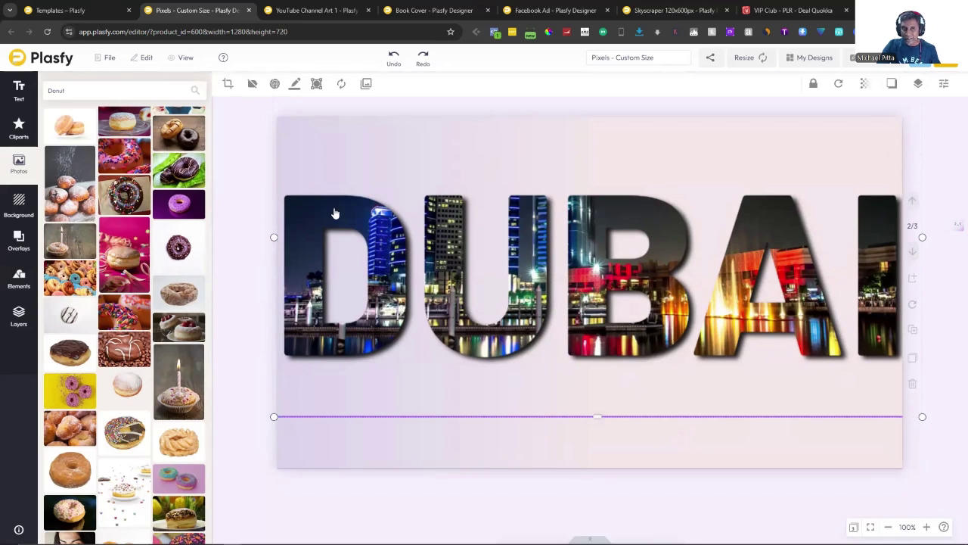
{"action": "left_click", "coordinate": [311, 424]}
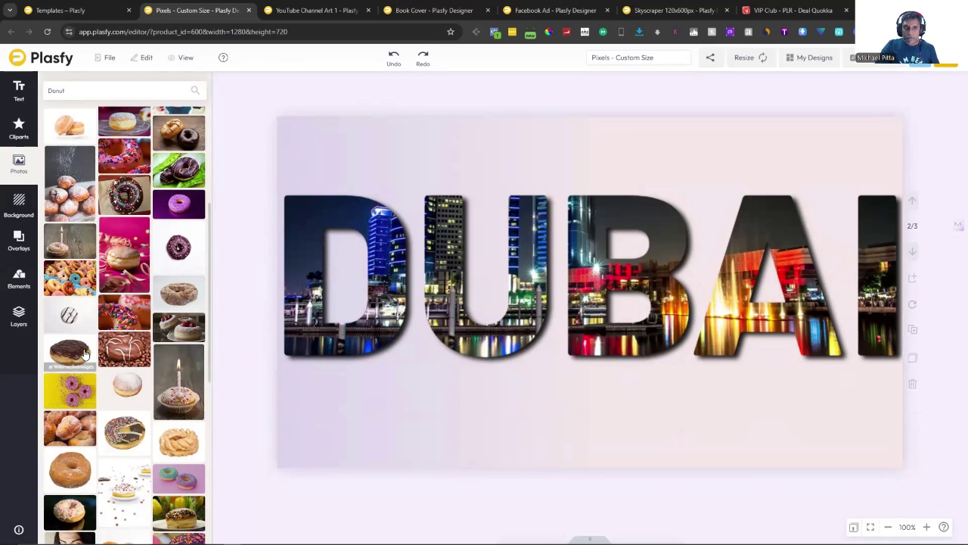
Show all photo import sources under Image URL, then move to the GREECE page (3/3)
{"action": "scroll", "coordinate": [79, 200], "scroll_direction": "up", "scroll_amount": 3}
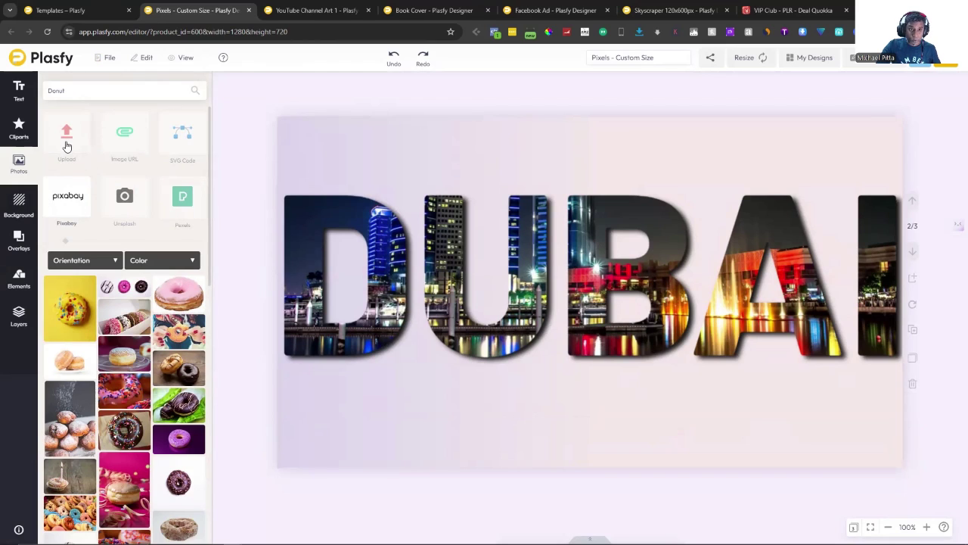
{"action": "left_click", "coordinate": [128, 139]}
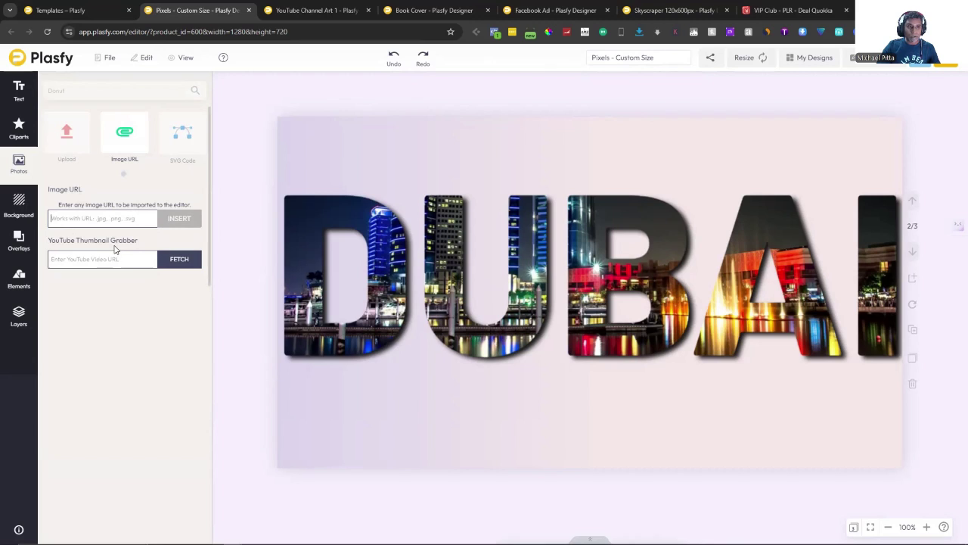
{"action": "left_click", "coordinate": [126, 133]}
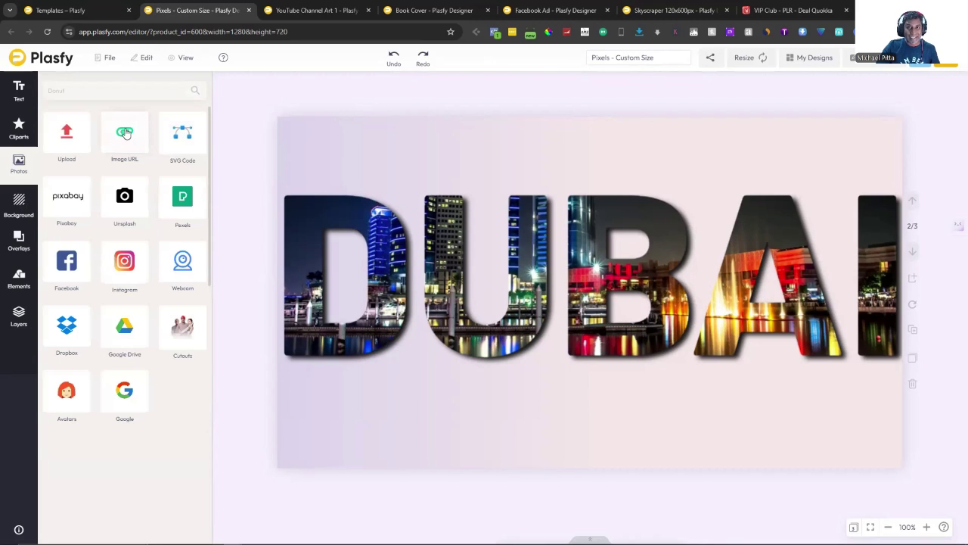
{"action": "left_click", "coordinate": [914, 253]}
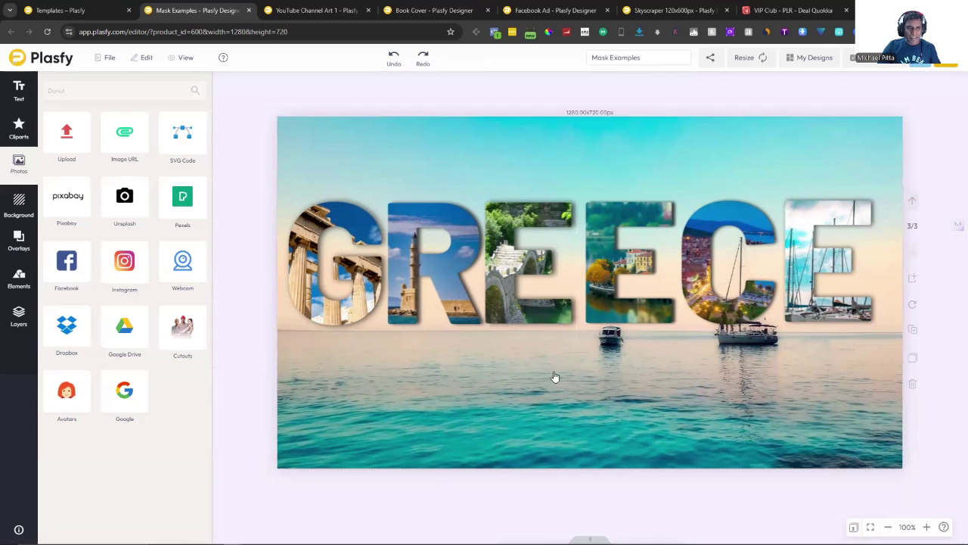
Browse background images across the three pages, then switch to the YouTube Channel Art 1 design
{"action": "left_click", "coordinate": [19, 201]}
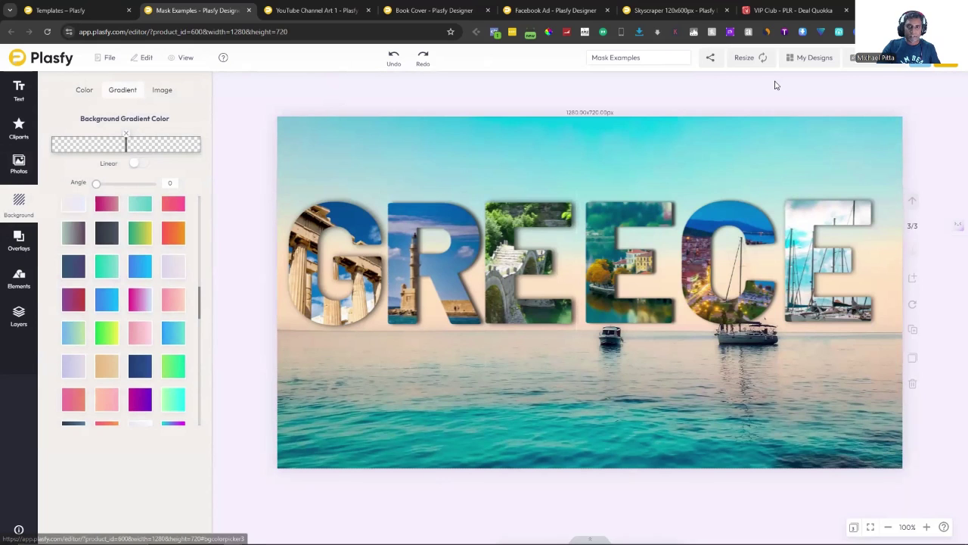
{"action": "left_click", "coordinate": [916, 199]}
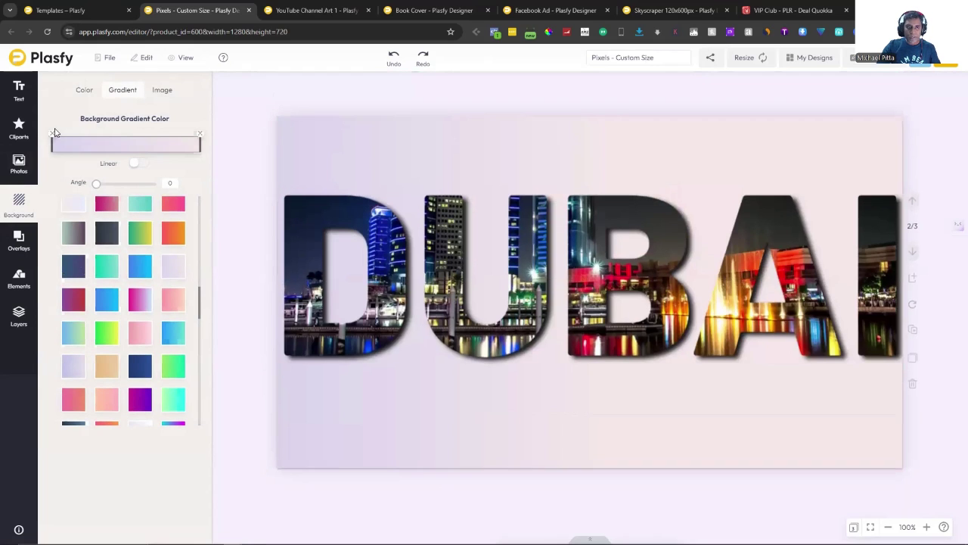
{"action": "left_click", "coordinate": [915, 198]}
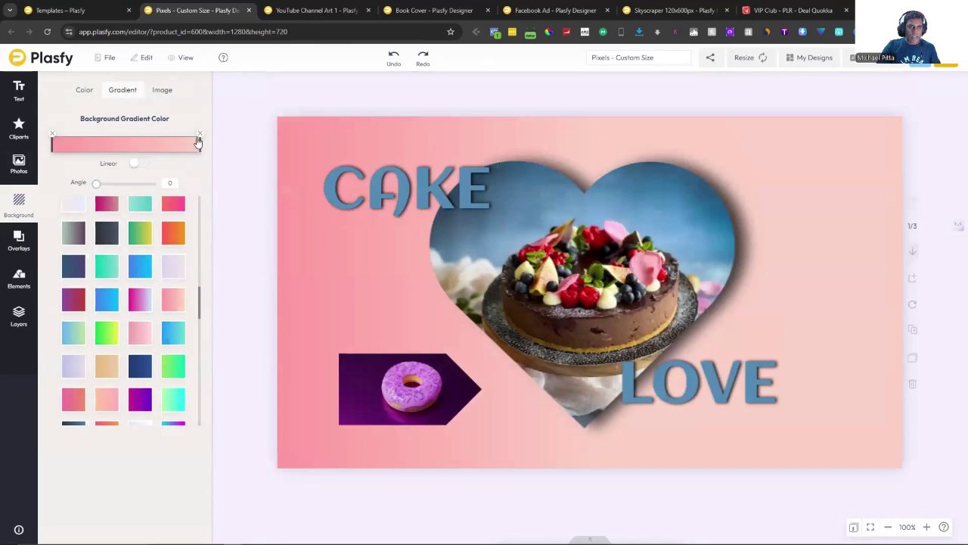
{"action": "left_click", "coordinate": [914, 254]}
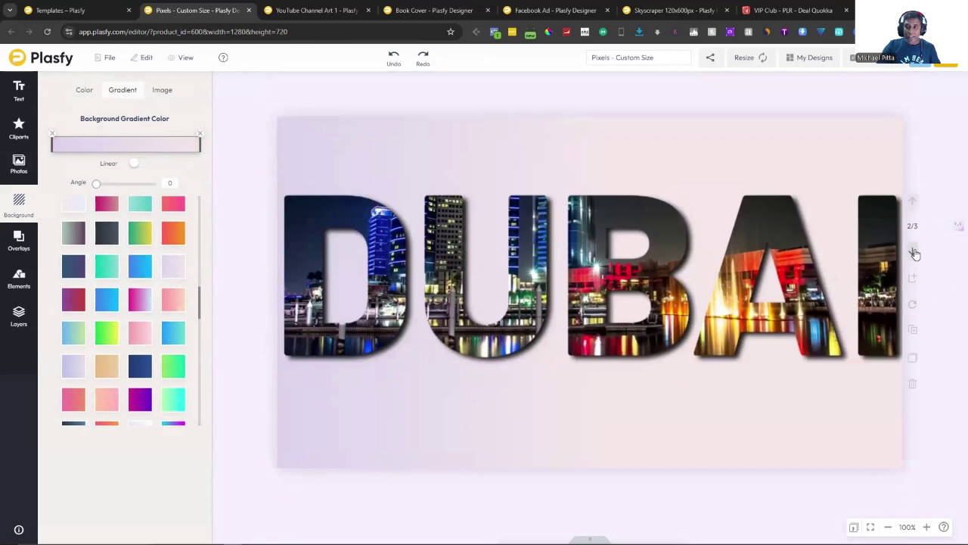
{"action": "left_click", "coordinate": [913, 257]}
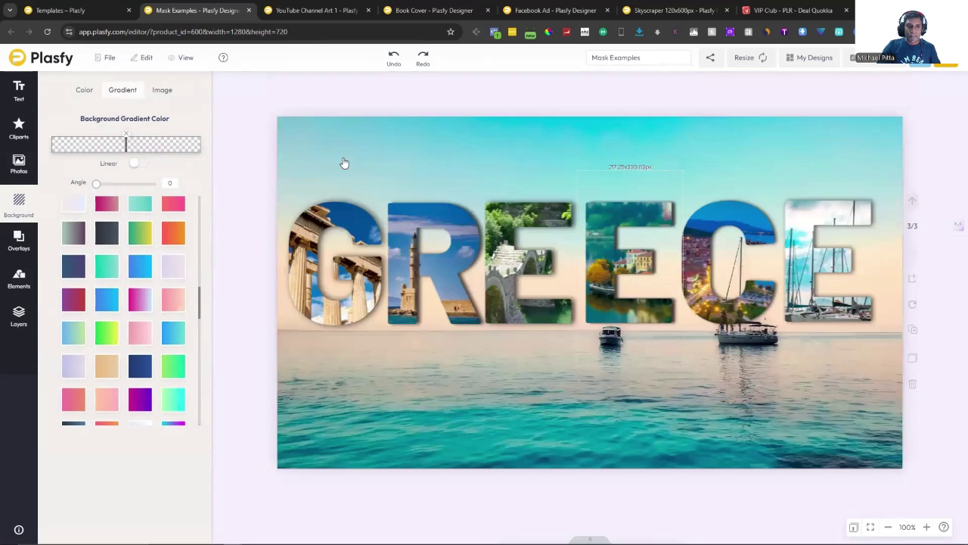
{"action": "left_click", "coordinate": [162, 90]}
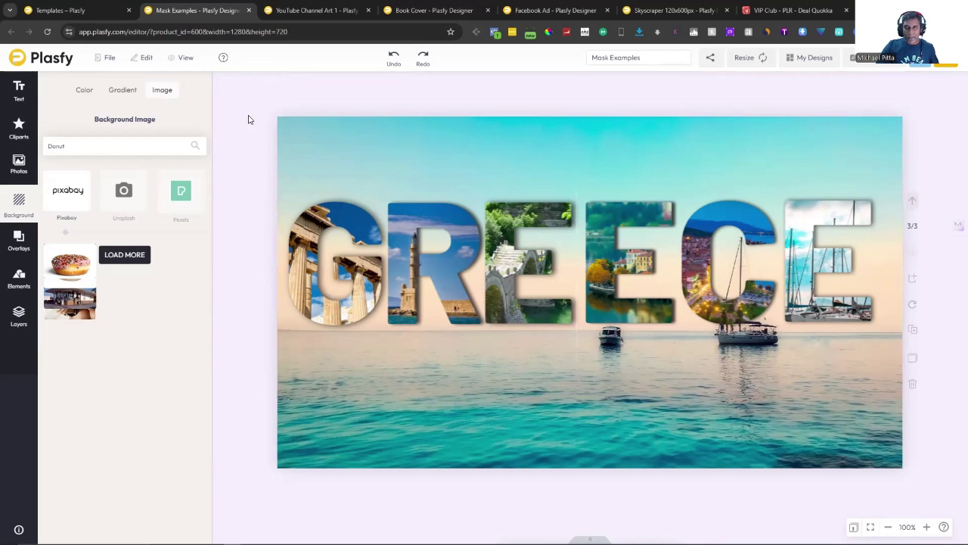
{"action": "left_click", "coordinate": [307, 13]}
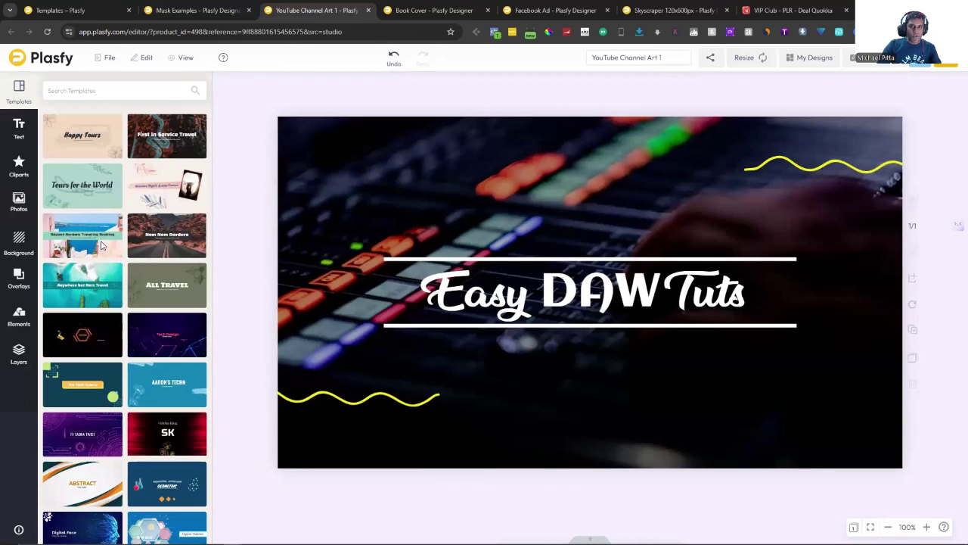
{"action": "scroll", "coordinate": [102, 246], "scroll_direction": "down", "scroll_amount": 10}
{"action": "scroll", "coordinate": [102, 246], "scroll_direction": "down", "scroll_amount": 10}
{"action": "scroll", "coordinate": [103, 246], "scroll_direction": "down", "scroll_amount": 10}
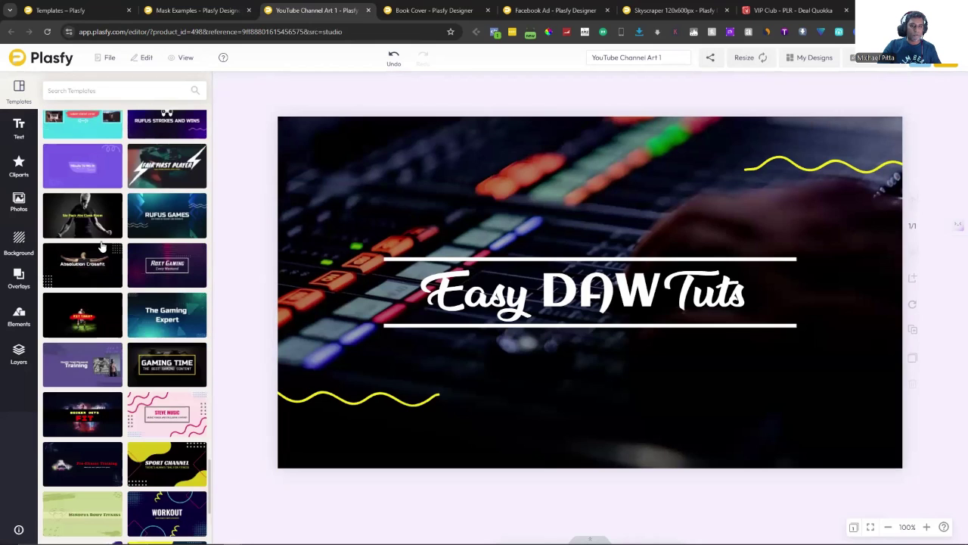
{"action": "scroll", "coordinate": [102, 245], "scroll_direction": "down", "scroll_amount": 10}
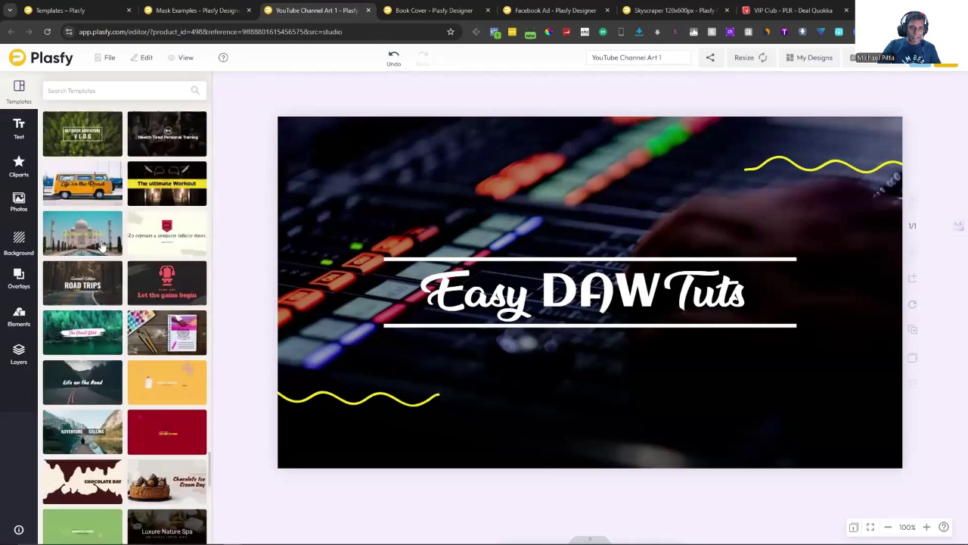
{"action": "scroll", "coordinate": [102, 245], "scroll_direction": "down", "scroll_amount": 10}
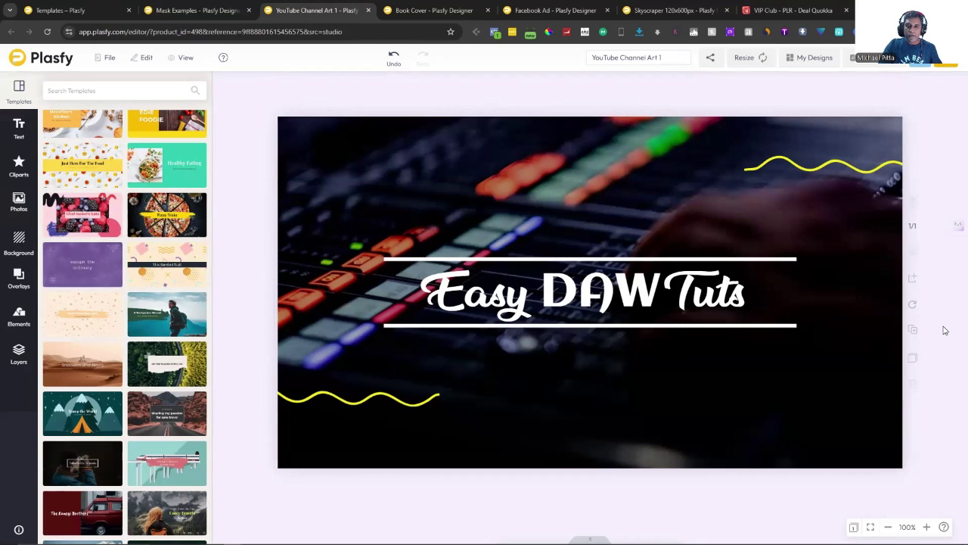
{"action": "scroll", "coordinate": [119, 374], "scroll_direction": "down", "scroll_amount": 3}
Add a blank page 2 and scroll the Templates list down to the music templates
{"action": "left_click", "coordinate": [913, 279]}
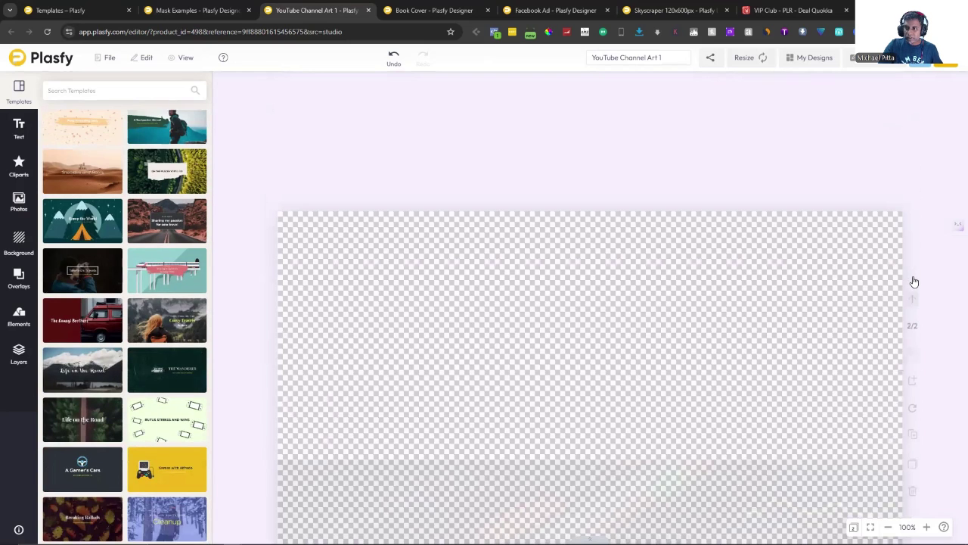
{"action": "scroll", "coordinate": [915, 281], "scroll_direction": "down", "scroll_amount": 1}
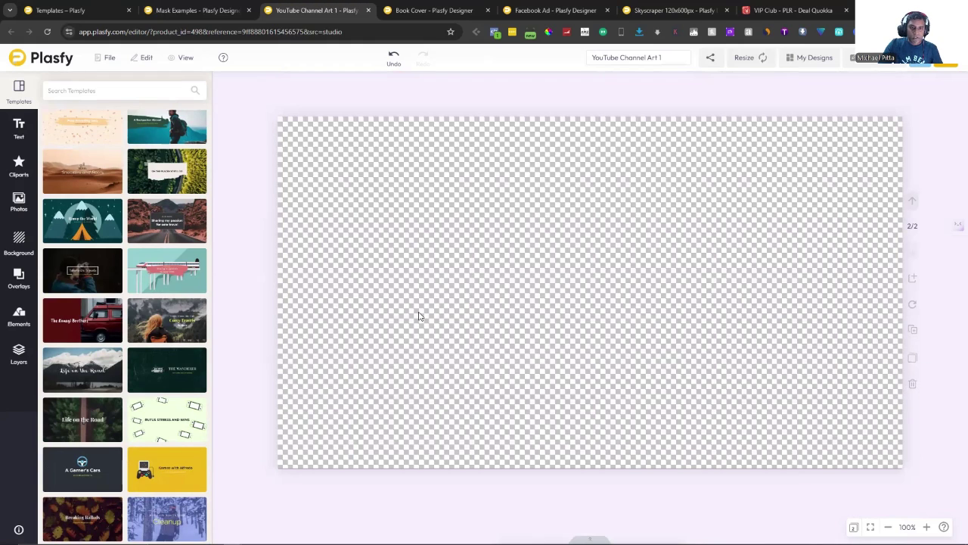
{"action": "scroll", "coordinate": [119, 297], "scroll_direction": "down", "scroll_amount": 10}
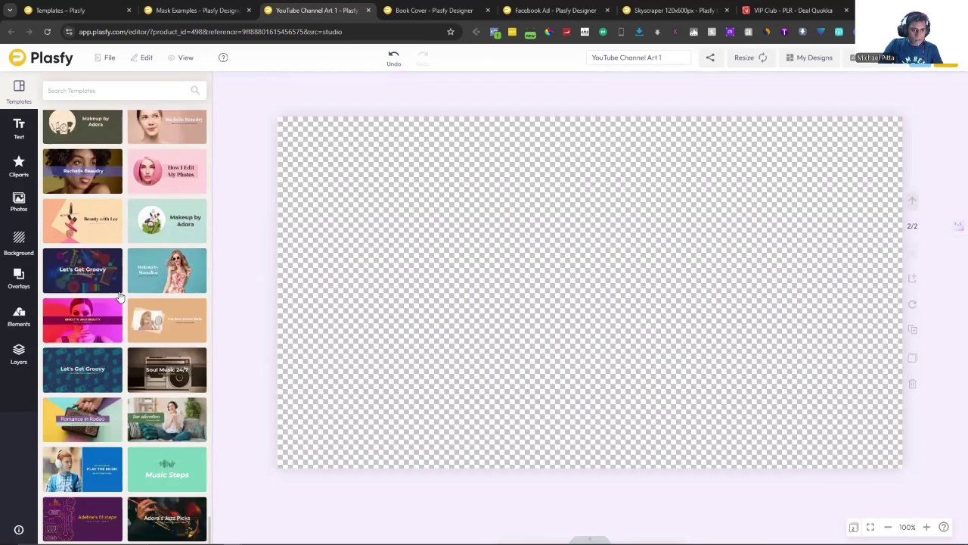
{"action": "scroll", "coordinate": [119, 296], "scroll_direction": "down", "scroll_amount": 1}
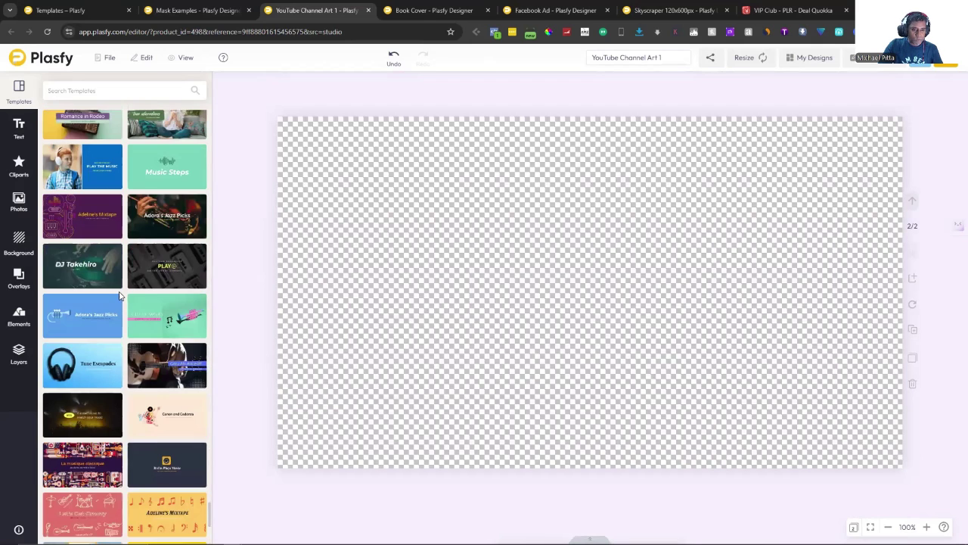
Apply the Tune Escapades headphones template to page 2 and move its subtitle below 'Escapades'
{"action": "left_click", "coordinate": [88, 368]}
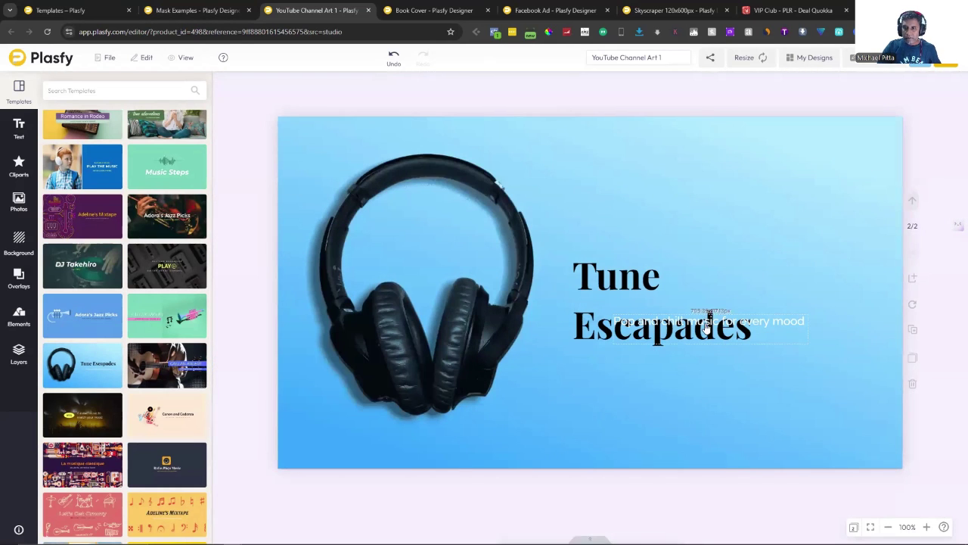
{"action": "left_click_drag", "start_coordinate": [707, 324], "coordinate": [669, 355]}
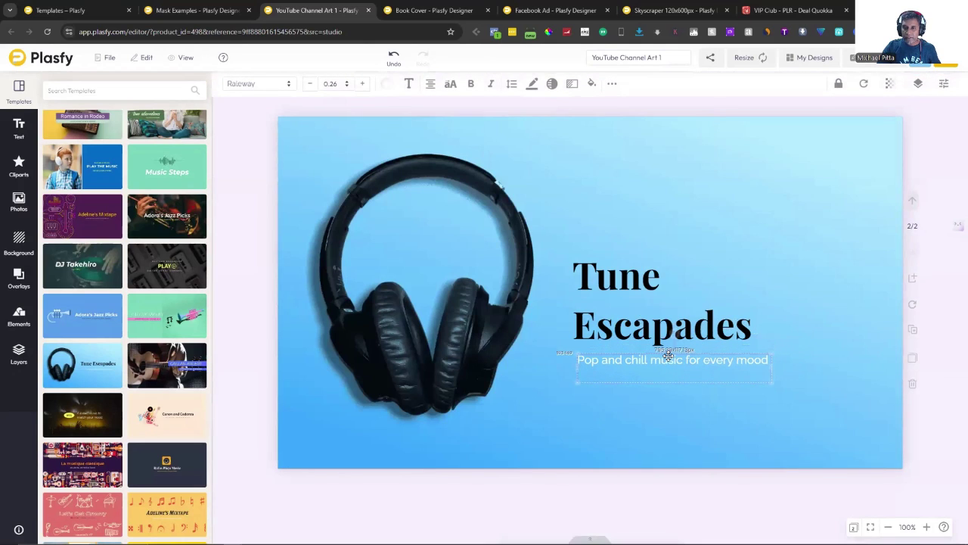
{"action": "left_click", "coordinate": [662, 413]}
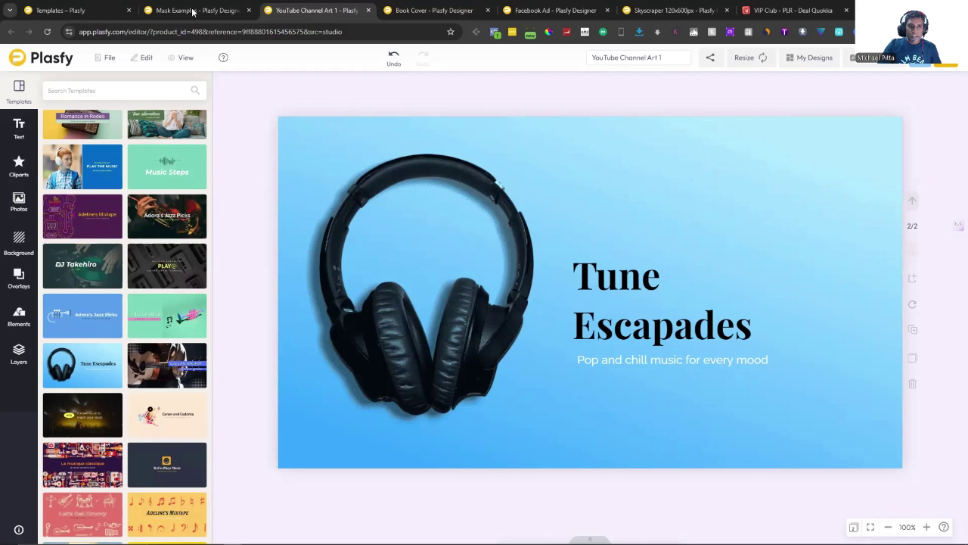
{"action": "left_click", "coordinate": [433, 10]}
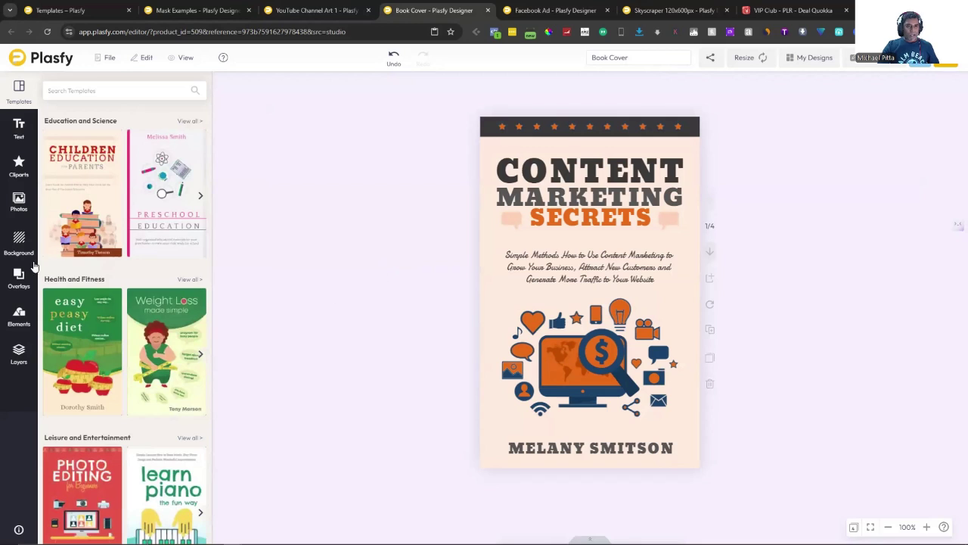
{"action": "scroll", "coordinate": [103, 247], "scroll_direction": "down", "scroll_amount": 8}
{"action": "scroll", "coordinate": [104, 247], "scroll_direction": "down", "scroll_amount": 12}
{"action": "scroll", "coordinate": [104, 247], "scroll_direction": "down", "scroll_amount": 15}
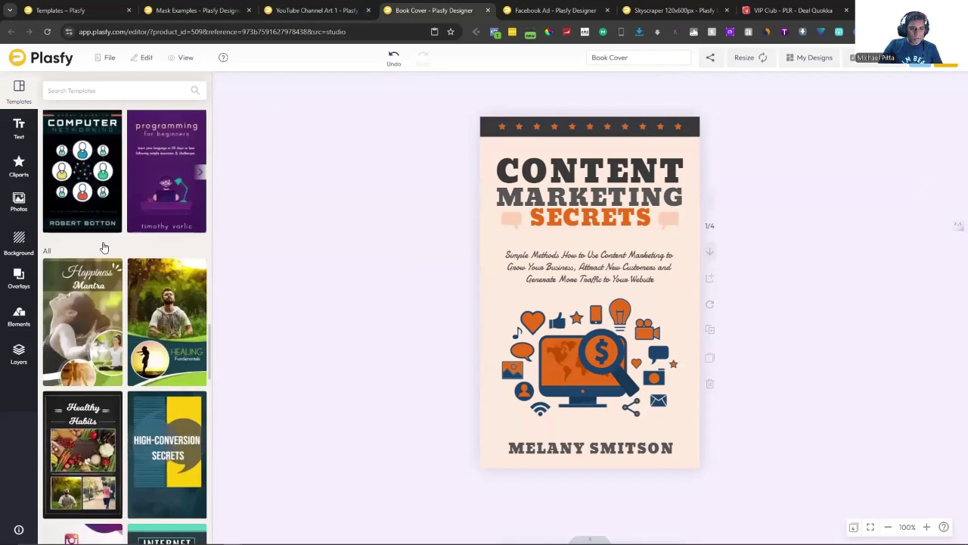
{"action": "scroll", "coordinate": [103, 247], "scroll_direction": "down", "scroll_amount": 10}
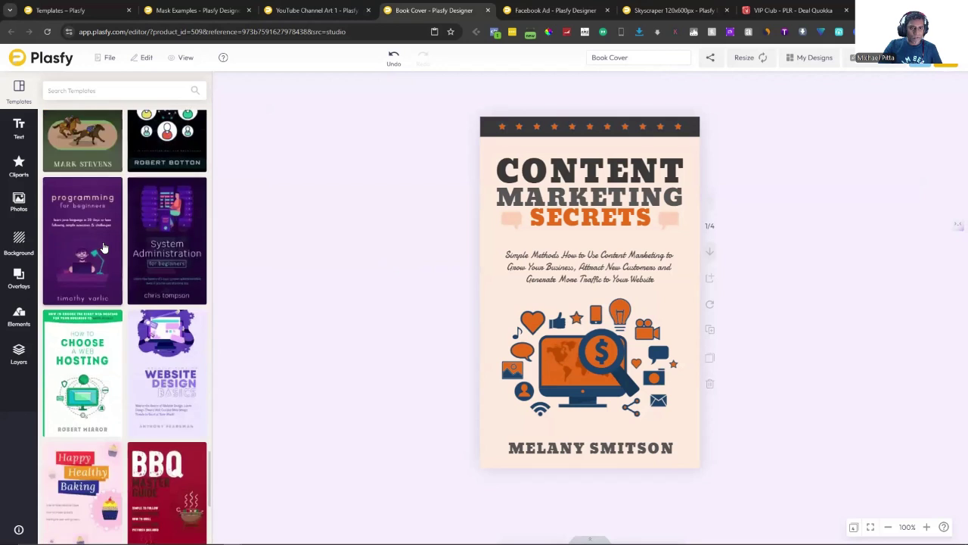
{"action": "scroll", "coordinate": [103, 247], "scroll_direction": "down", "scroll_amount": 5}
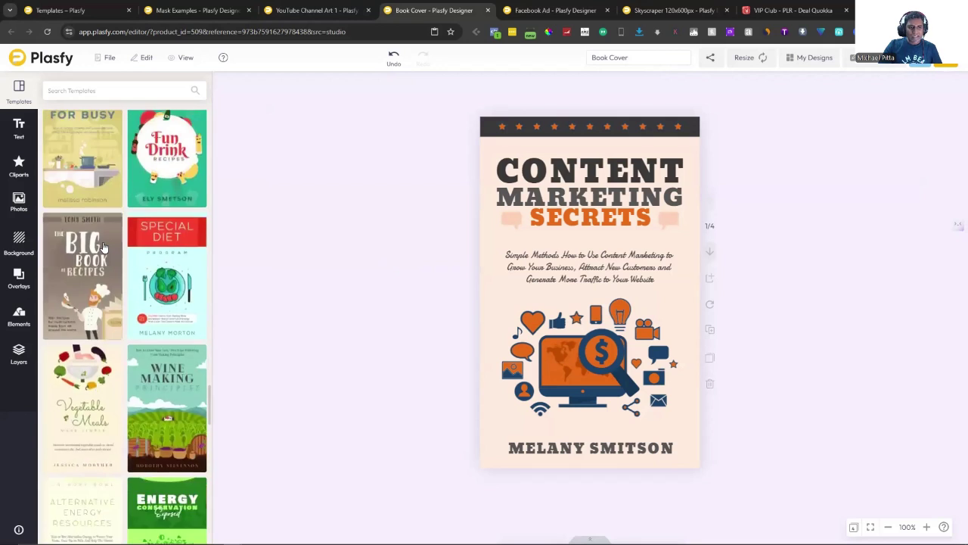
{"action": "scroll", "coordinate": [104, 248], "scroll_direction": "down", "scroll_amount": 5}
{"action": "scroll", "coordinate": [104, 247], "scroll_direction": "down", "scroll_amount": 10}
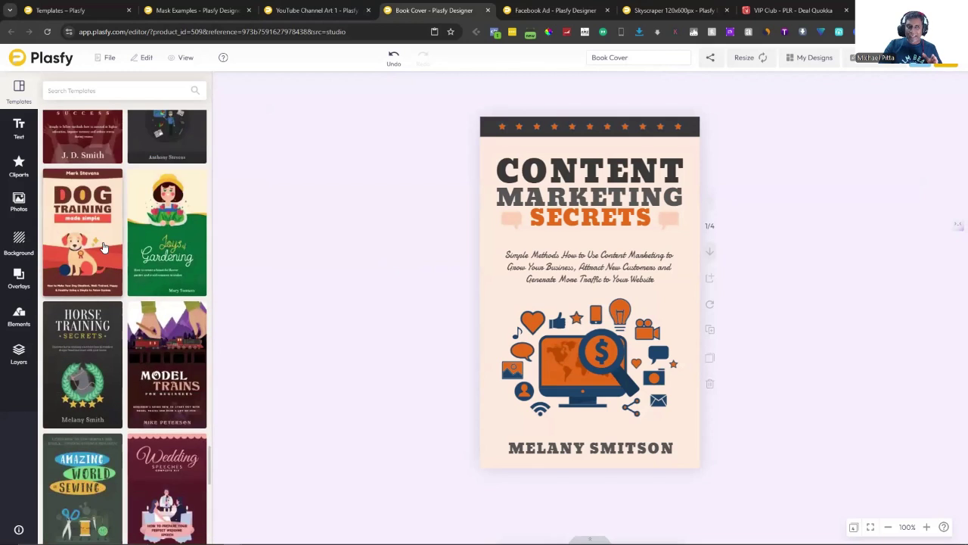
{"action": "scroll", "coordinate": [104, 247], "scroll_direction": "down", "scroll_amount": 3}
{"action": "scroll", "coordinate": [104, 247], "scroll_direction": "down", "scroll_amount": 3}
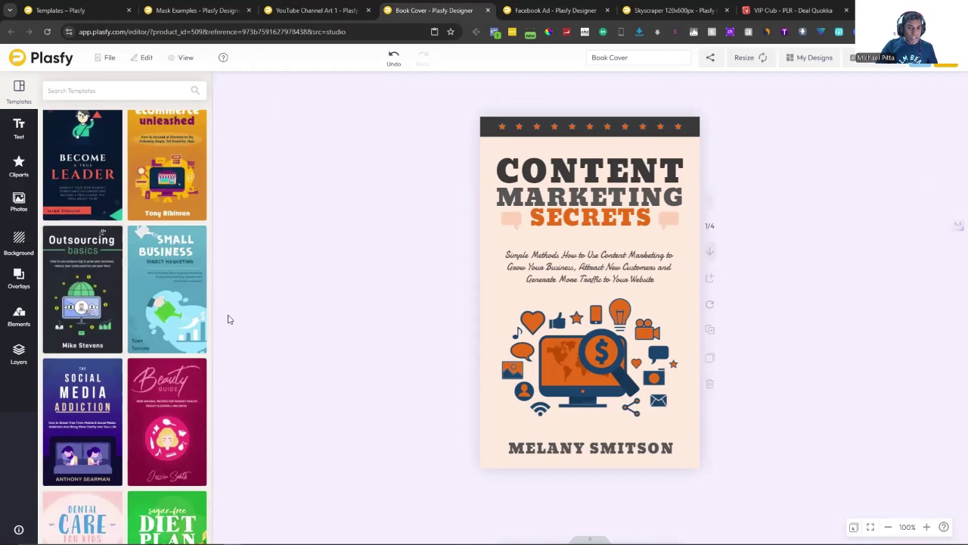
{"action": "scroll", "coordinate": [113, 303], "scroll_direction": "down", "scroll_amount": 3}
{"action": "scroll", "coordinate": [143, 330], "scroll_direction": "down", "scroll_amount": 3}
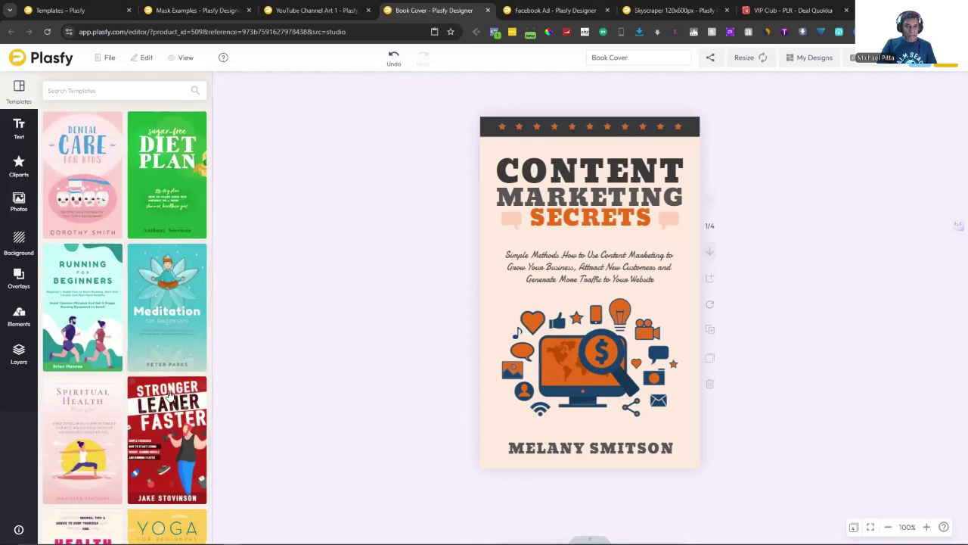
{"action": "scroll", "coordinate": [120, 387], "scroll_direction": "down", "scroll_amount": 5}
{"action": "scroll", "coordinate": [120, 386], "scroll_direction": "down", "scroll_amount": 3}
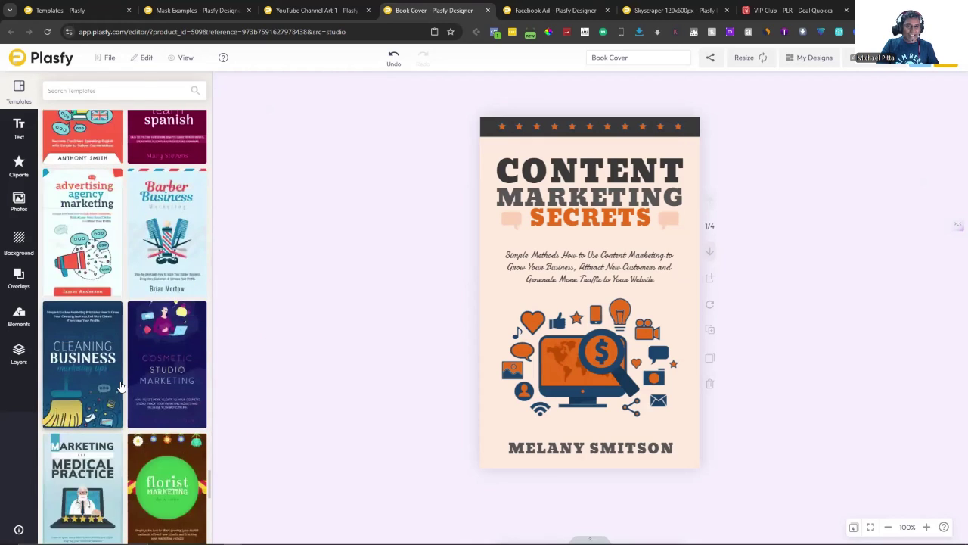
{"action": "scroll", "coordinate": [119, 387], "scroll_direction": "down", "scroll_amount": 4}
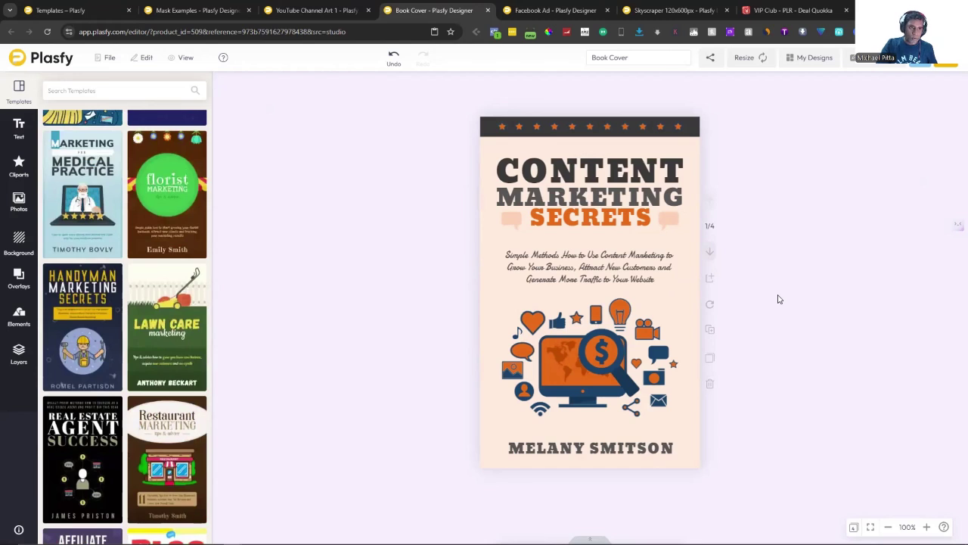
Delete the inner star strip from the top banner, leaving a single star
{"action": "left_click", "coordinate": [710, 254]}
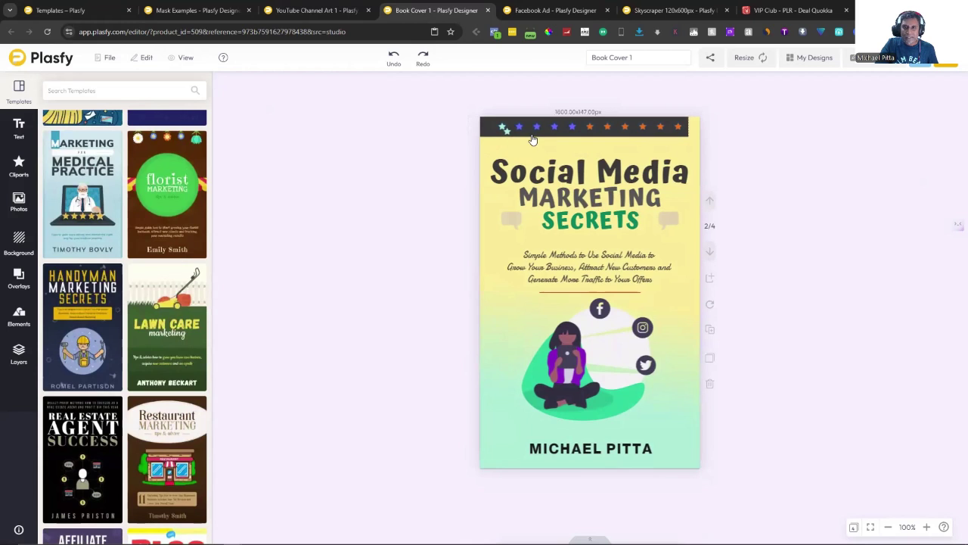
{"action": "left_click", "coordinate": [710, 200]}
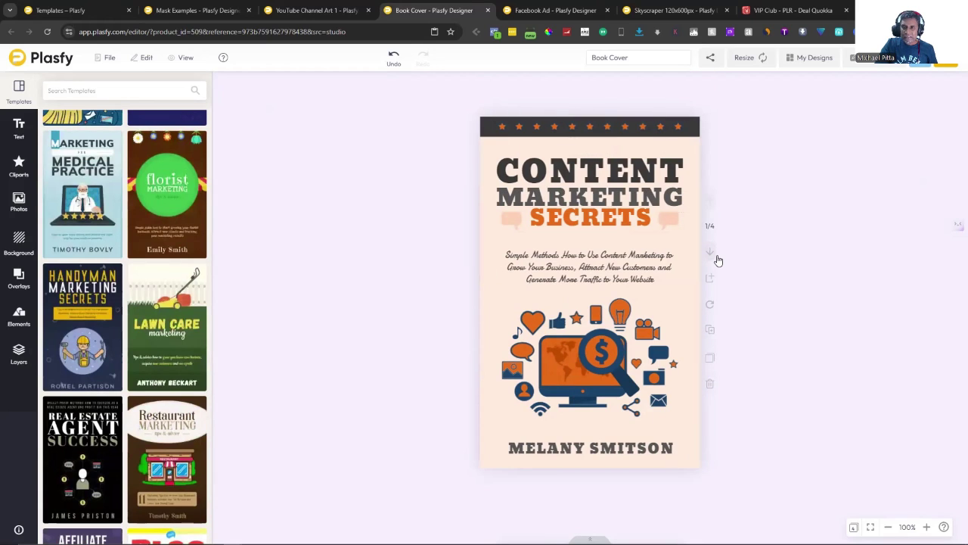
{"action": "left_click", "coordinate": [710, 253]}
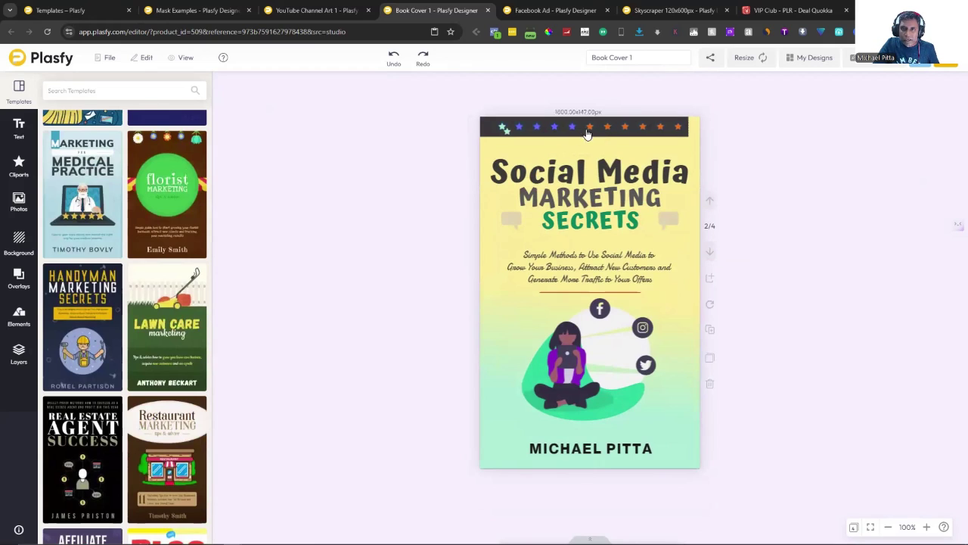
{"action": "left_click", "coordinate": [519, 129]}
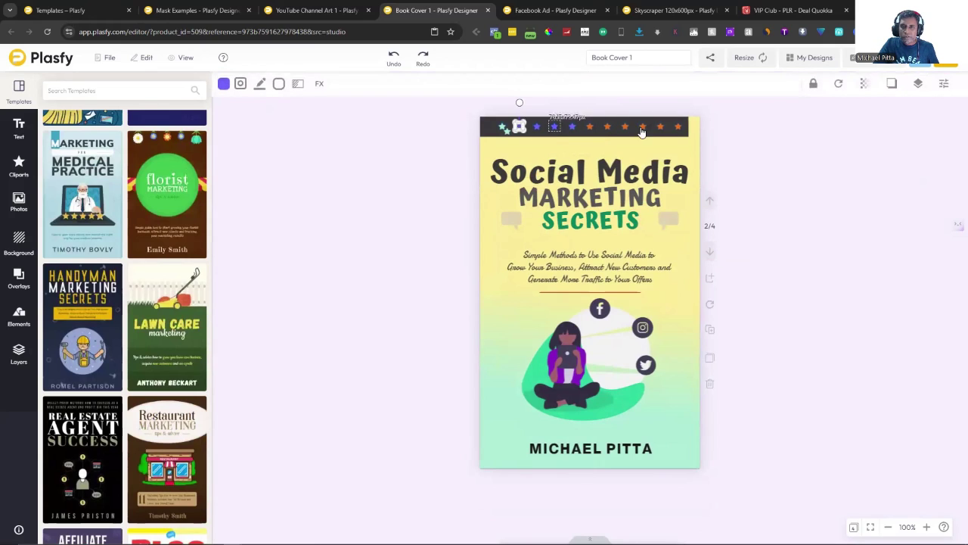
{"action": "left_click", "coordinate": [704, 134]}
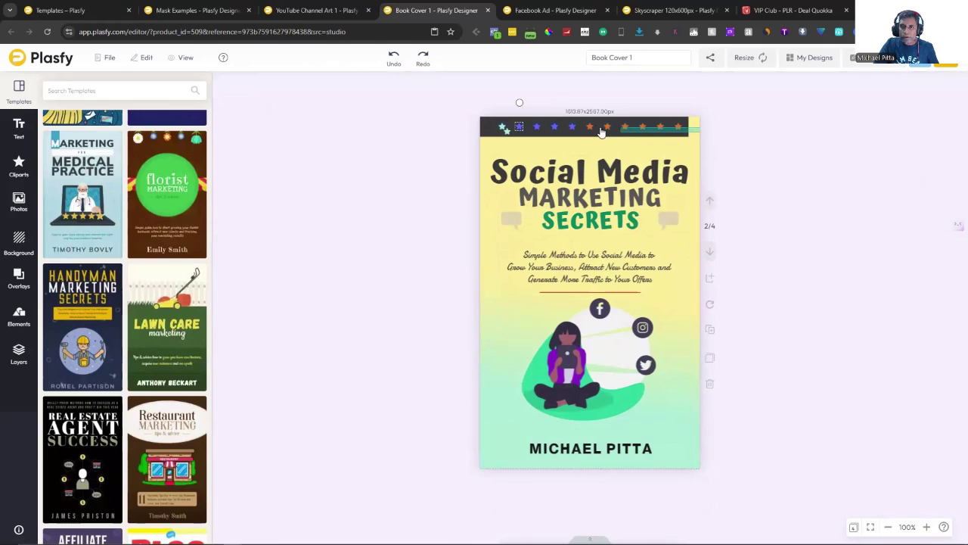
{"action": "left_click", "coordinate": [511, 127]}
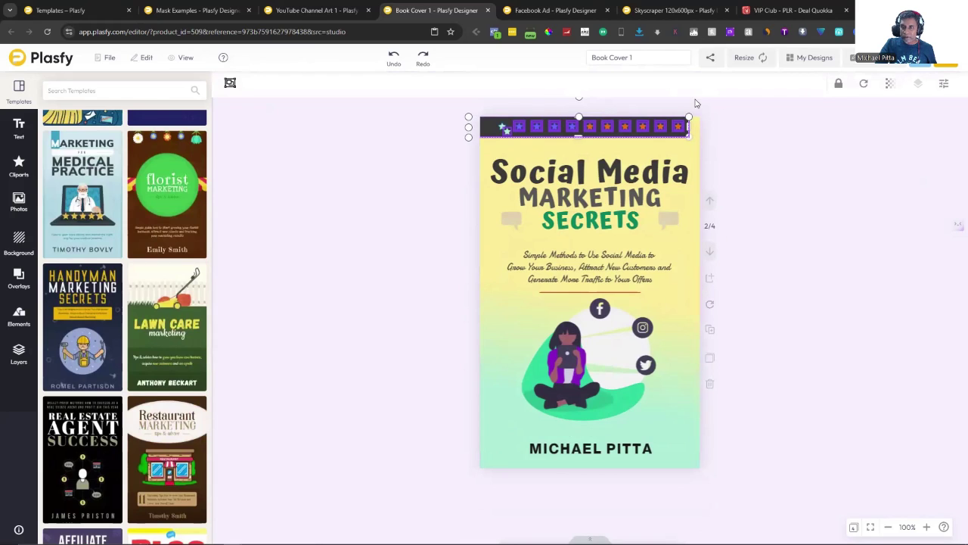
{"action": "left_click", "coordinate": [488, 129]}
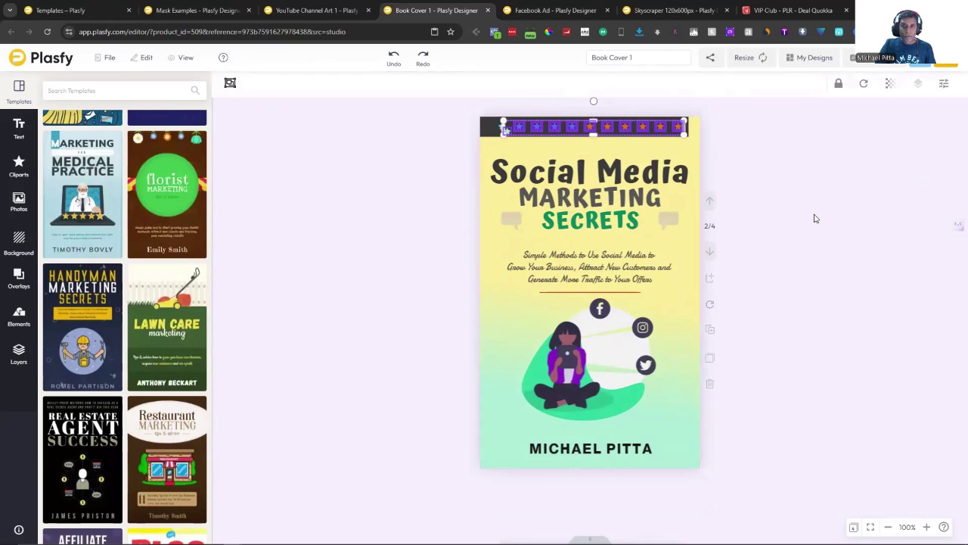
{"action": "key", "text": "Delete"}
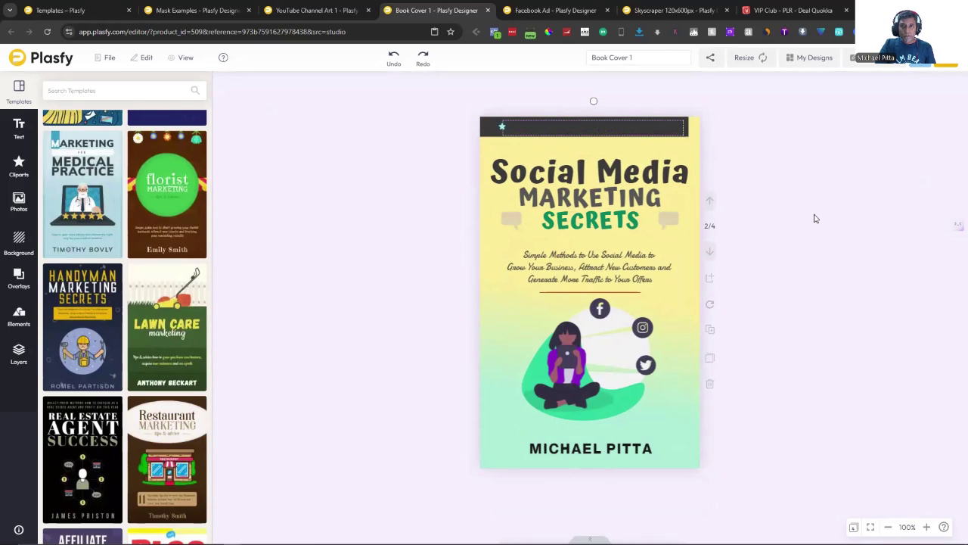
Duplicate and resize the remaining star, positioning the group within the top bar
{"action": "left_click", "coordinate": [502, 126]}
{"action": "left_click", "coordinate": [550, 145]}
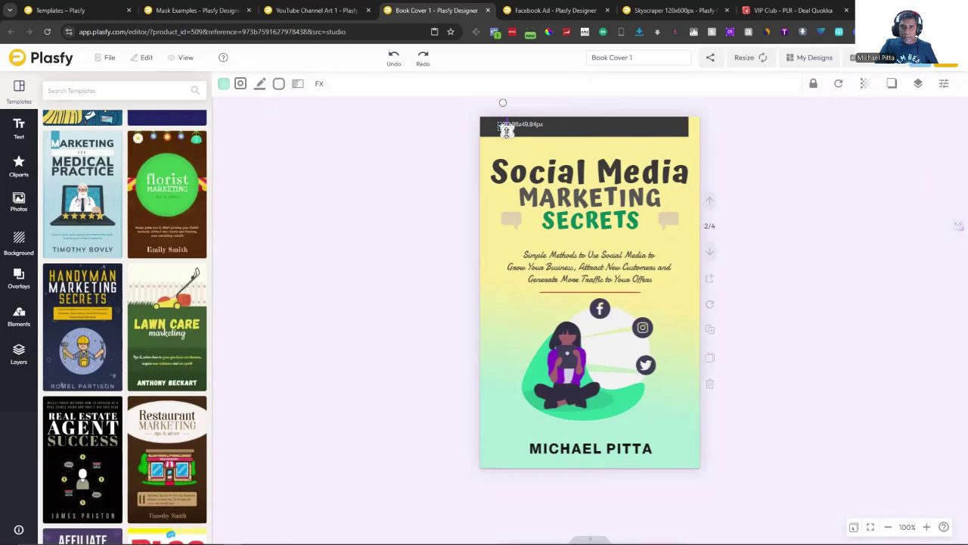
{"action": "left_click_drag", "start_coordinate": [504, 126], "coordinate": [515, 127]}
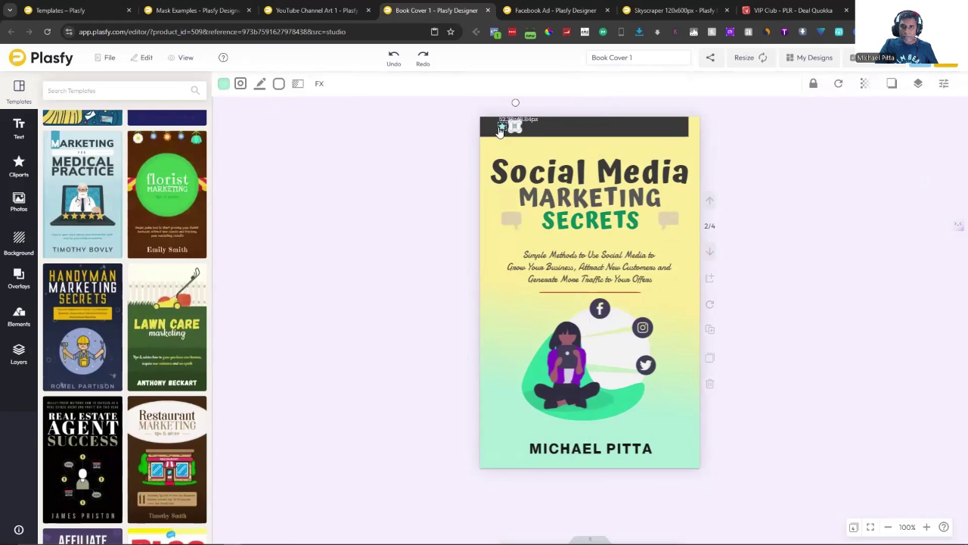
{"action": "left_click", "coordinate": [500, 128], "text": "shift"}
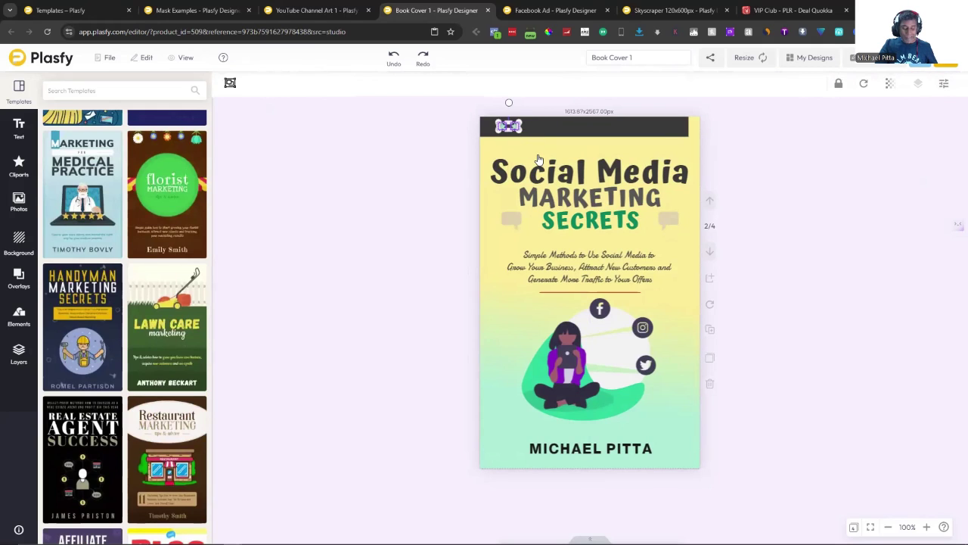
{"action": "left_click_drag", "start_coordinate": [522, 135], "coordinate": [527, 127]}
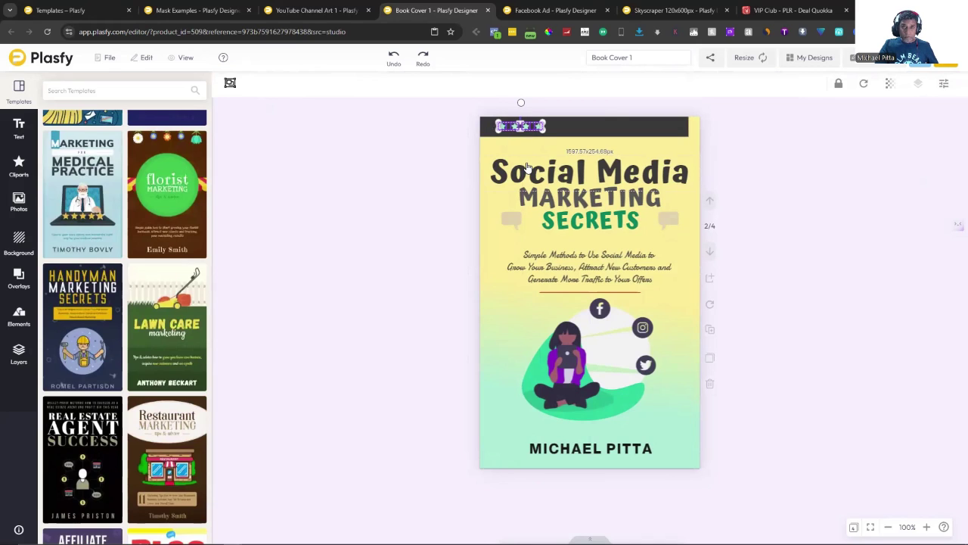
{"action": "left_click_drag", "start_coordinate": [534, 130], "coordinate": [505, 177]}
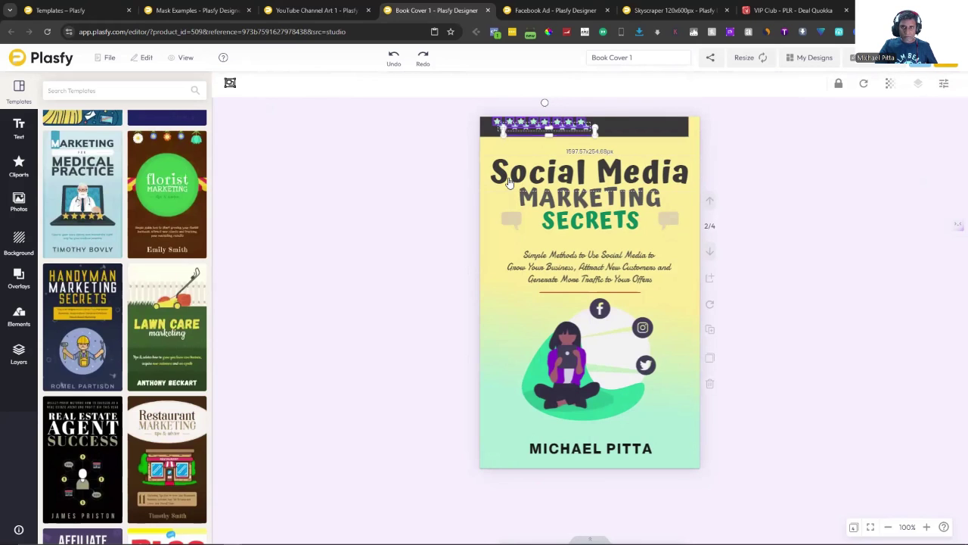
{"action": "left_click_drag", "start_coordinate": [566, 128], "coordinate": [561, 136]}
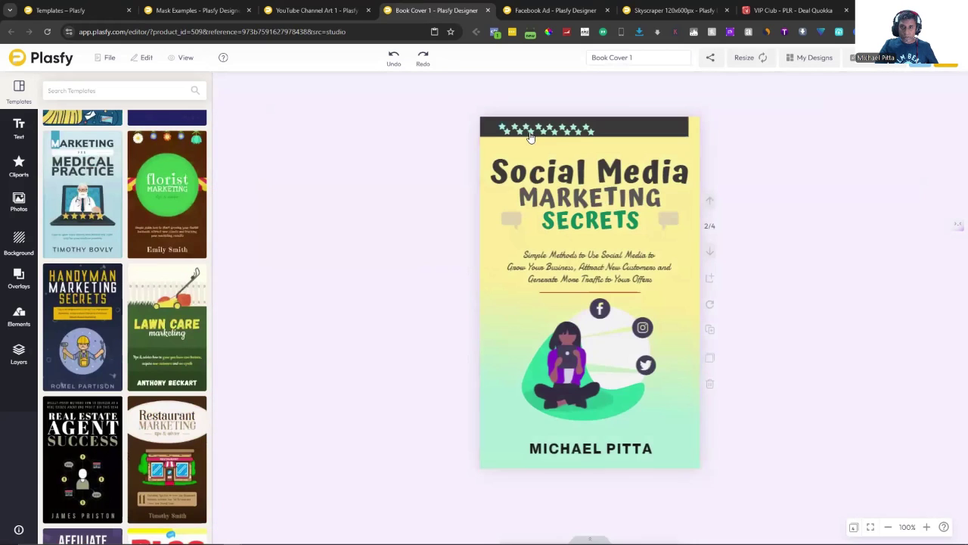
Select every star in the row and shift them right along the bar
{"action": "left_click", "coordinate": [524, 136]}
{"action": "left_click", "coordinate": [518, 133], "text": "shift"}
{"action": "left_click", "coordinate": [528, 132], "text": "shift"}
{"action": "left_click", "coordinate": [539, 132], "text": "shift"}
{"action": "left_click", "coordinate": [550, 133], "text": "shift"}
{"action": "left_click", "coordinate": [560, 133], "text": "shift"}
{"action": "left_click", "coordinate": [571, 133], "text": "shift"}
{"action": "left_click", "coordinate": [581, 134], "text": "shift"}
{"action": "left_click", "coordinate": [590, 135], "text": "shift"}
{"action": "left_click", "coordinate": [596, 134], "text": "shift"}
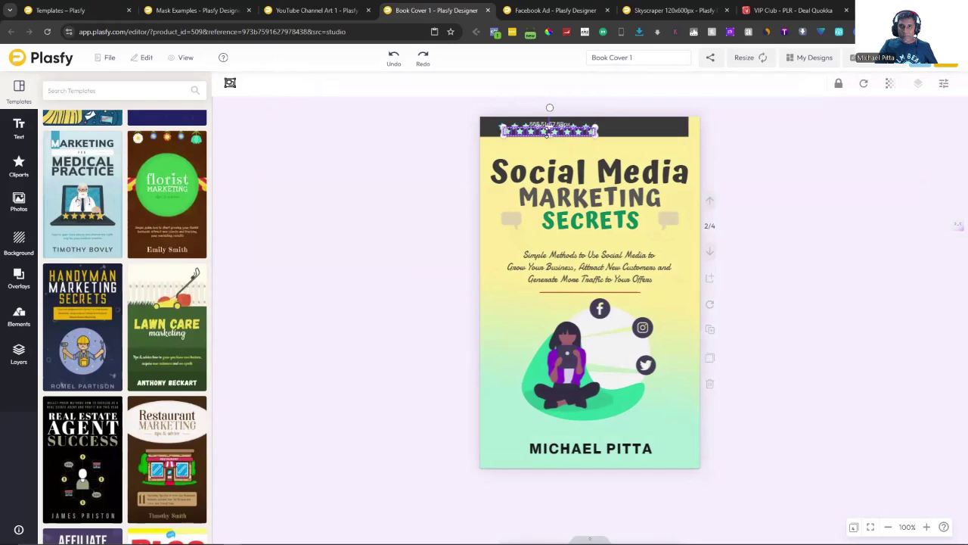
{"action": "left_click_drag", "start_coordinate": [546, 136], "coordinate": [638, 127]}
Align the star bar on the cover and space its stars with Distribute Horizontal
{"action": "left_click", "coordinate": [728, 164]}
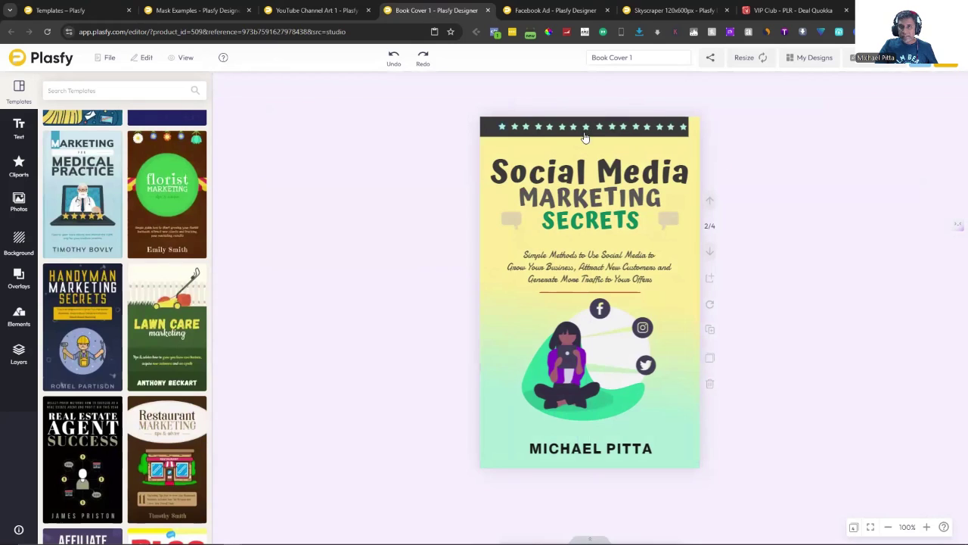
{"action": "left_click", "coordinate": [488, 125]}
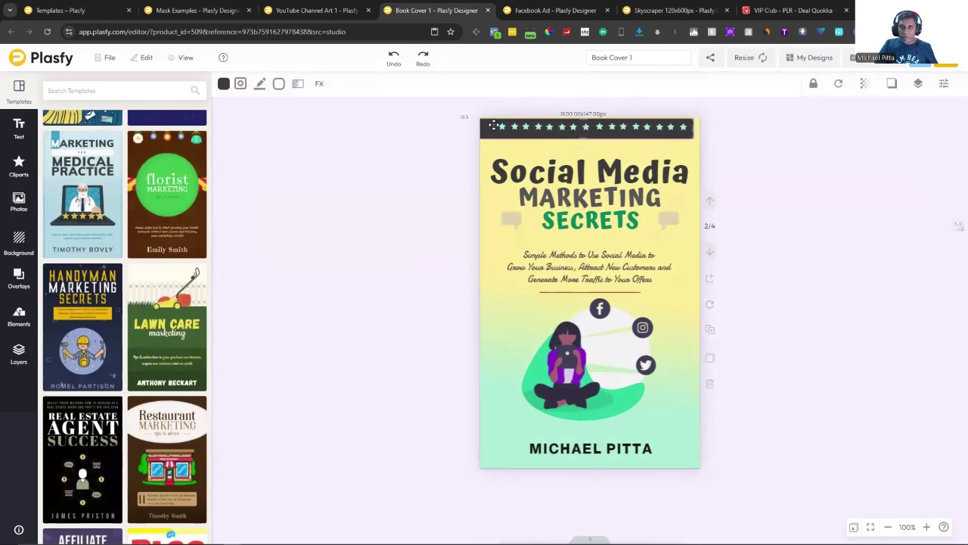
{"action": "left_click_drag", "start_coordinate": [488, 125], "coordinate": [499, 123]}
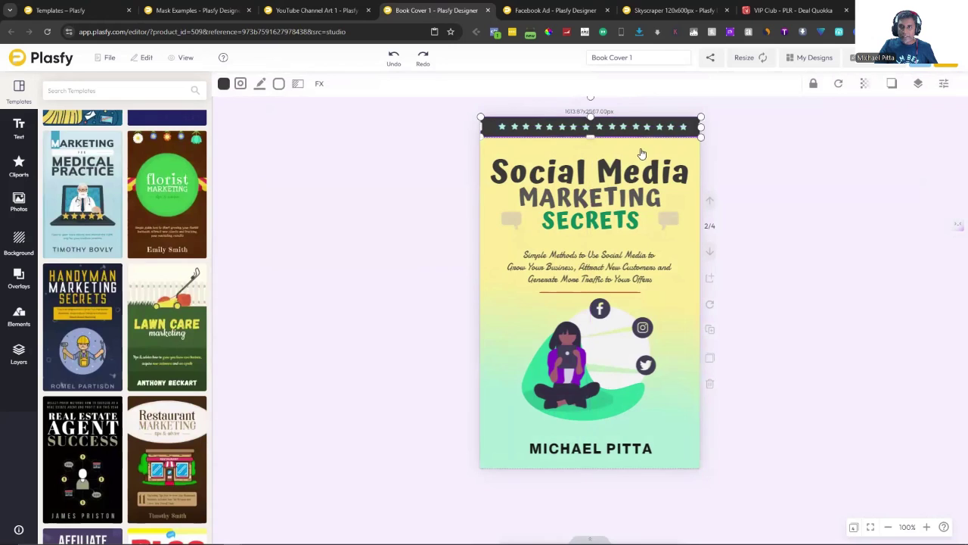
{"action": "left_click", "coordinate": [835, 191]}
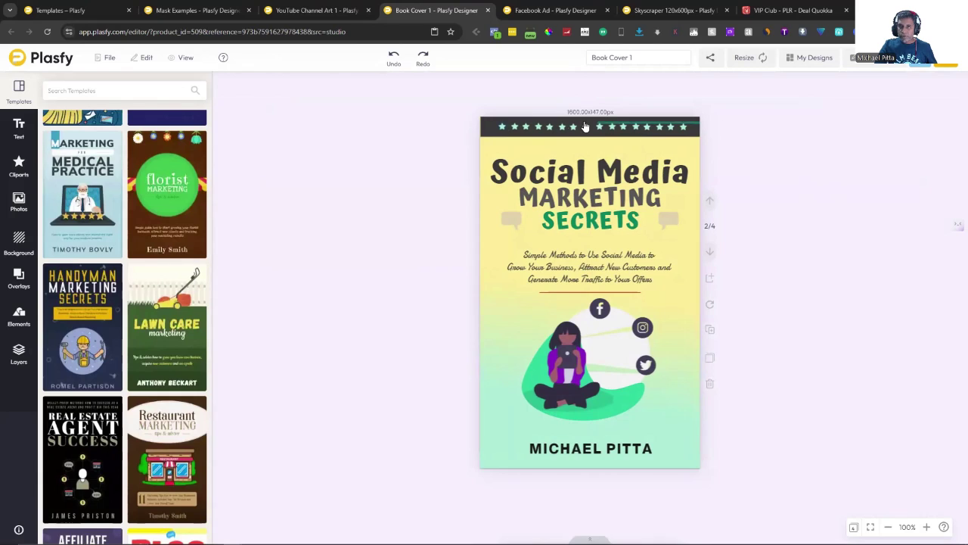
{"action": "left_click", "coordinate": [494, 133]}
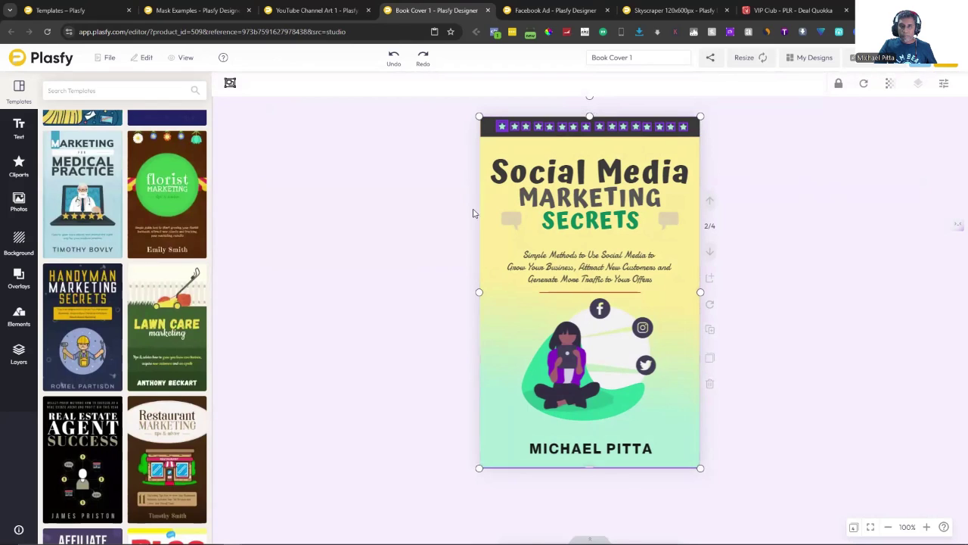
{"action": "left_click", "coordinate": [547, 136]}
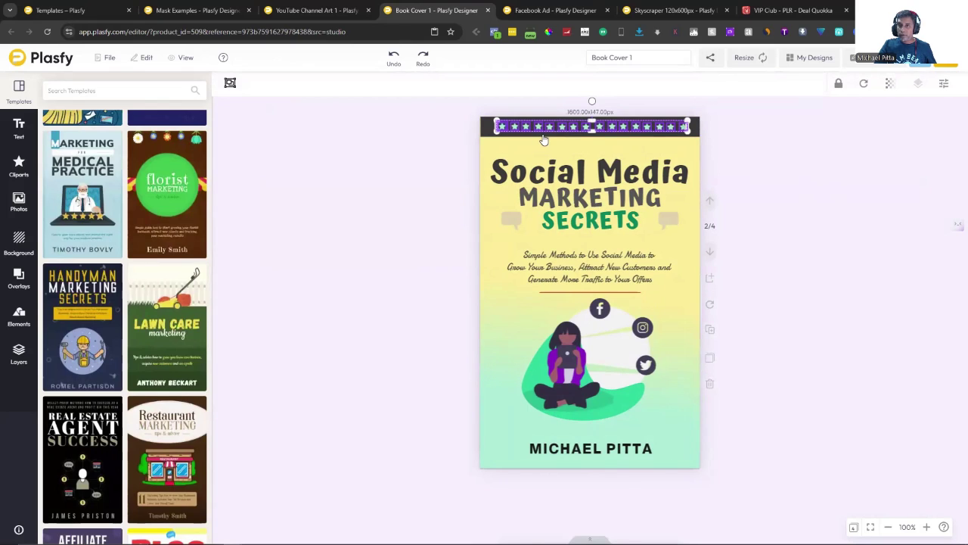
{"action": "right_click", "coordinate": [616, 127]}
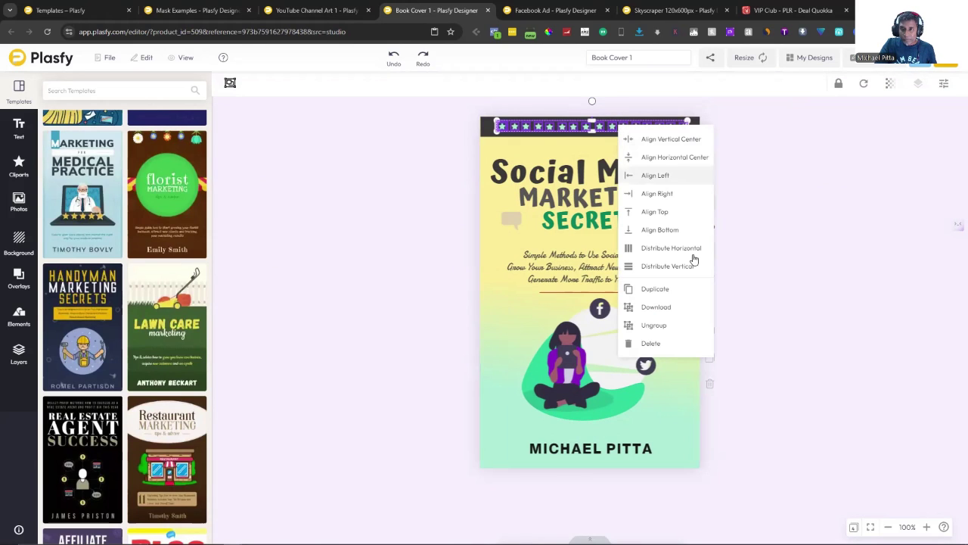
{"action": "left_click", "coordinate": [655, 249]}
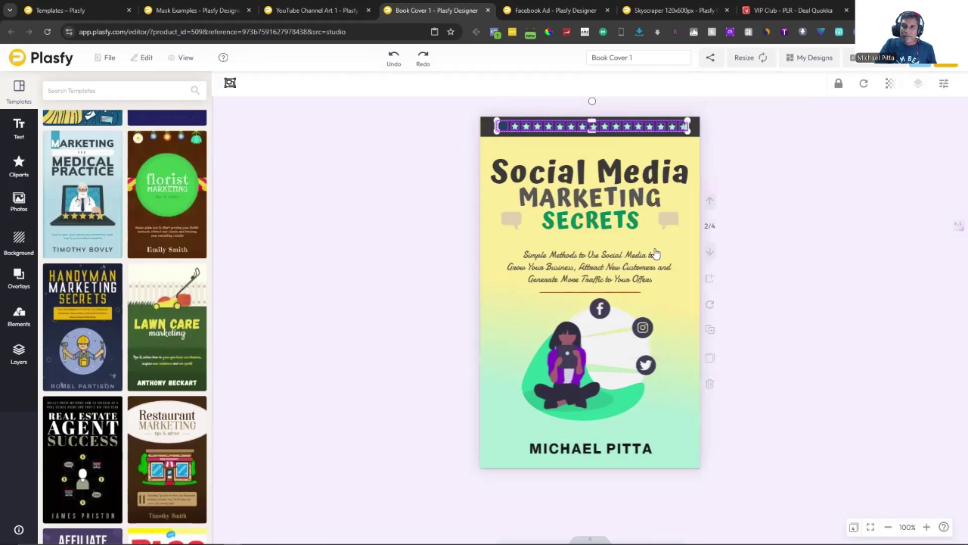
{"action": "left_click", "coordinate": [744, 177]}
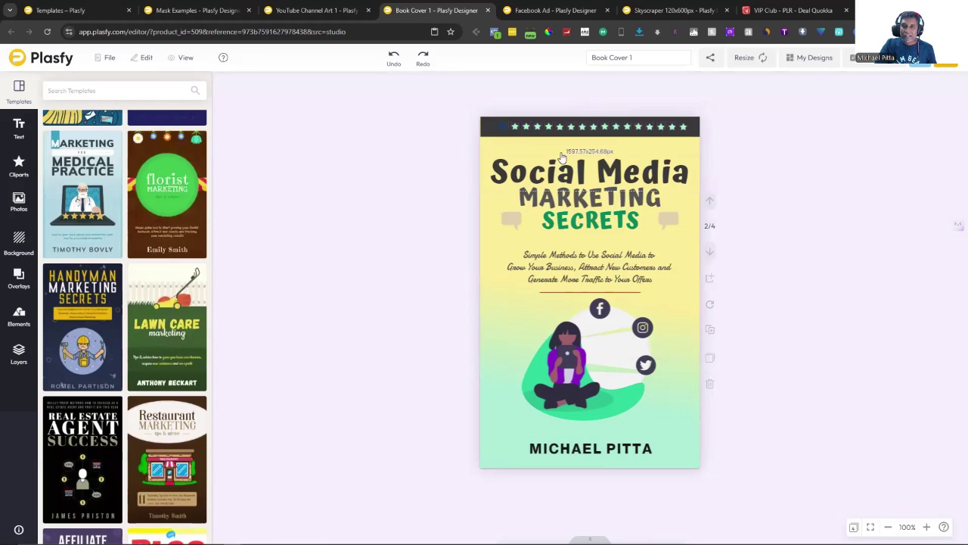
Delete the extra left-end star, nudge the row left and redistribute the stars evenly
{"action": "left_click", "coordinate": [504, 132]}
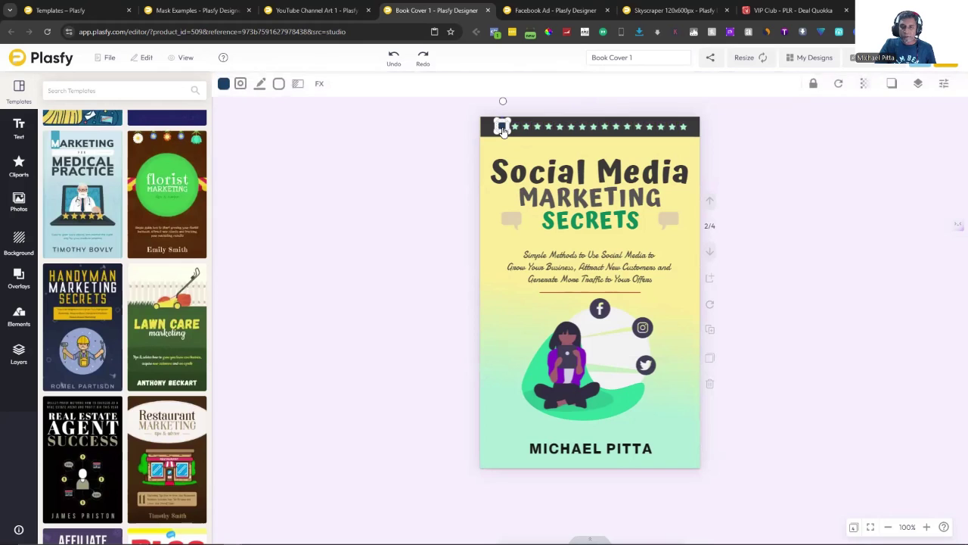
{"action": "key", "text": "Delete"}
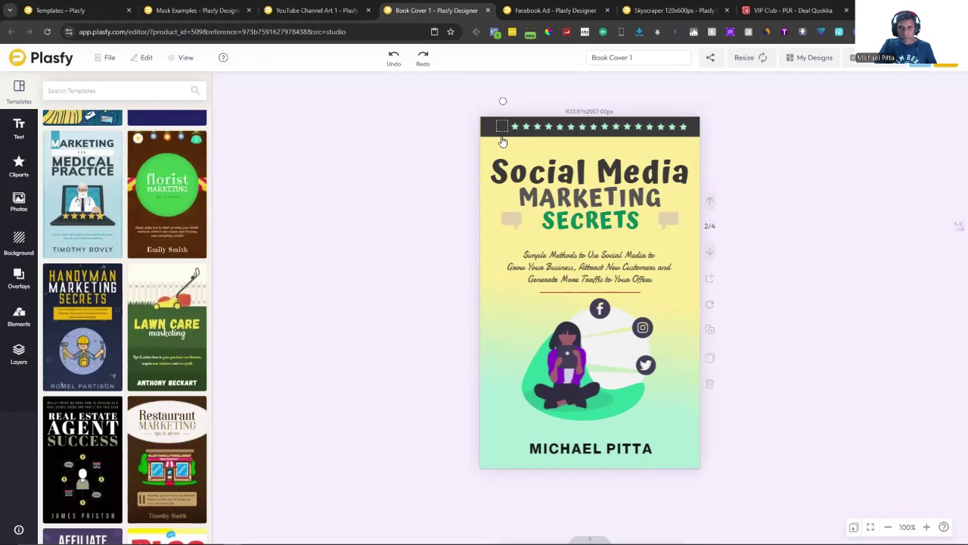
{"action": "left_click", "coordinate": [509, 135]}
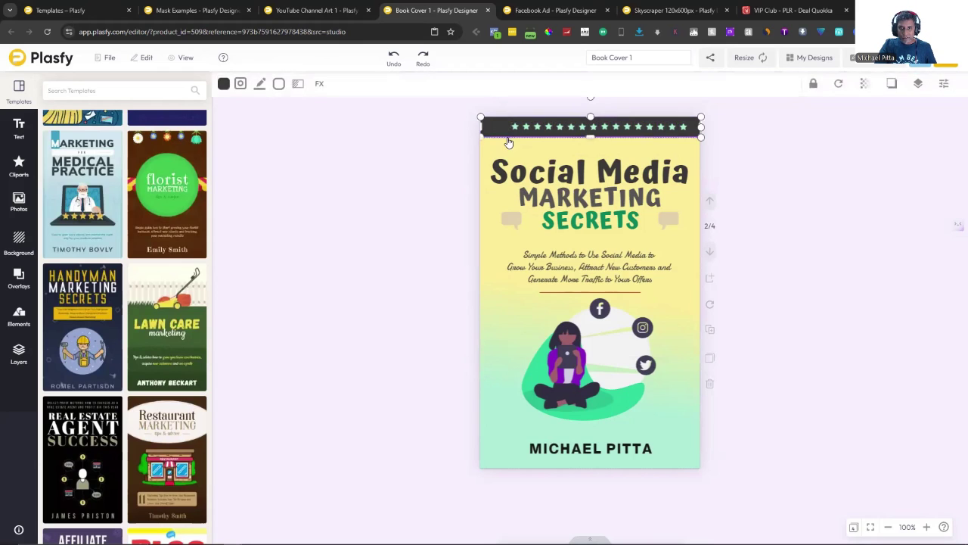
{"action": "left_click", "coordinate": [739, 140]}
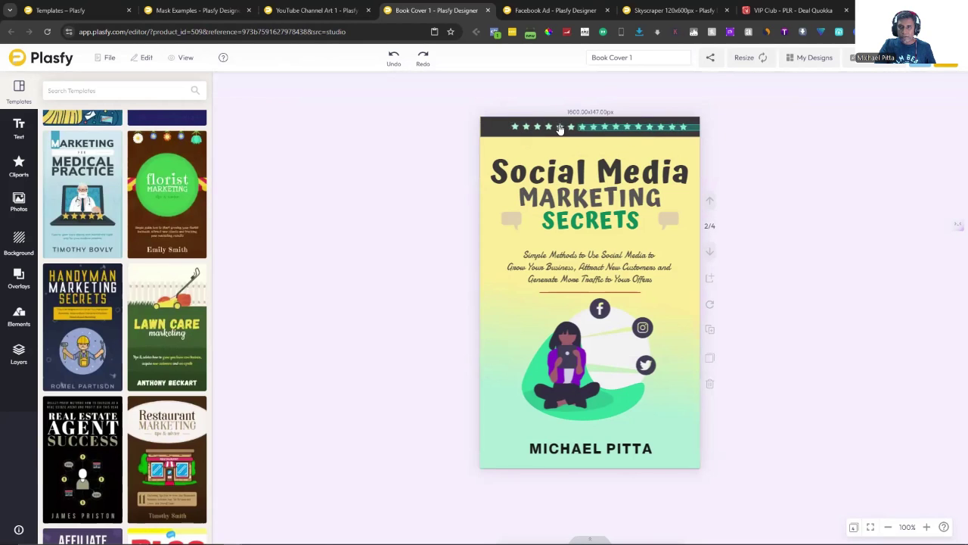
{"action": "left_click", "coordinate": [505, 127]}
{"action": "left_click", "coordinate": [504, 127]}
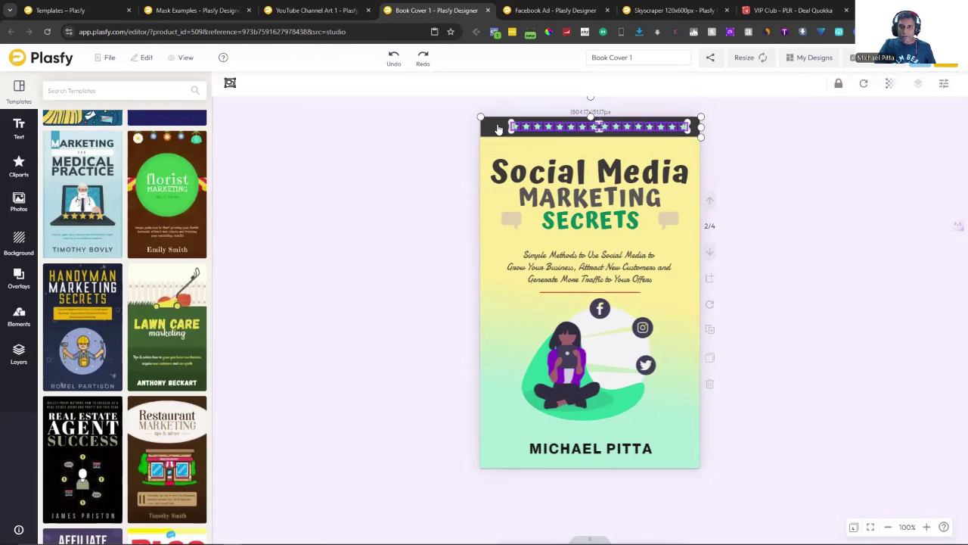
{"action": "left_click", "coordinate": [597, 131]}
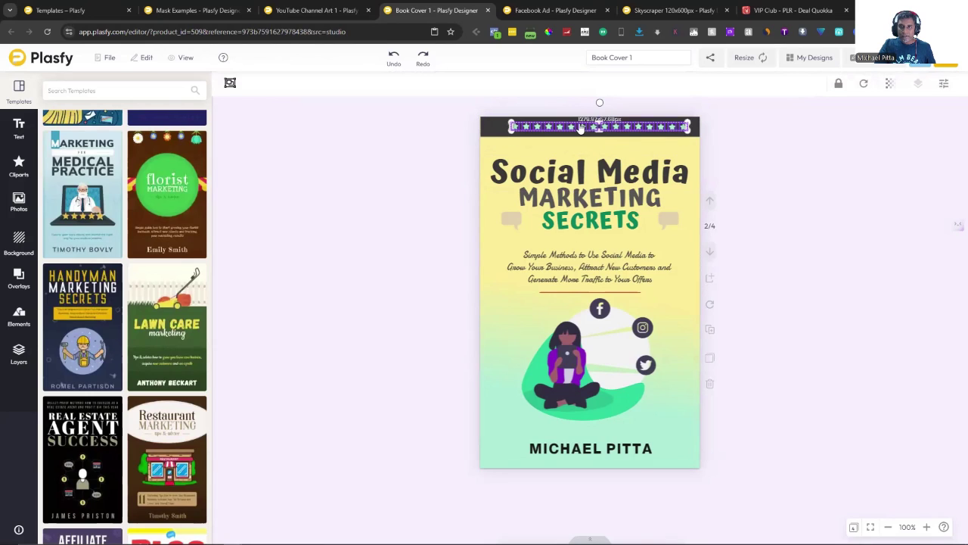
{"action": "left_click_drag", "start_coordinate": [580, 129], "coordinate": [572, 124]}
{"action": "right_click", "coordinate": [572, 129]}
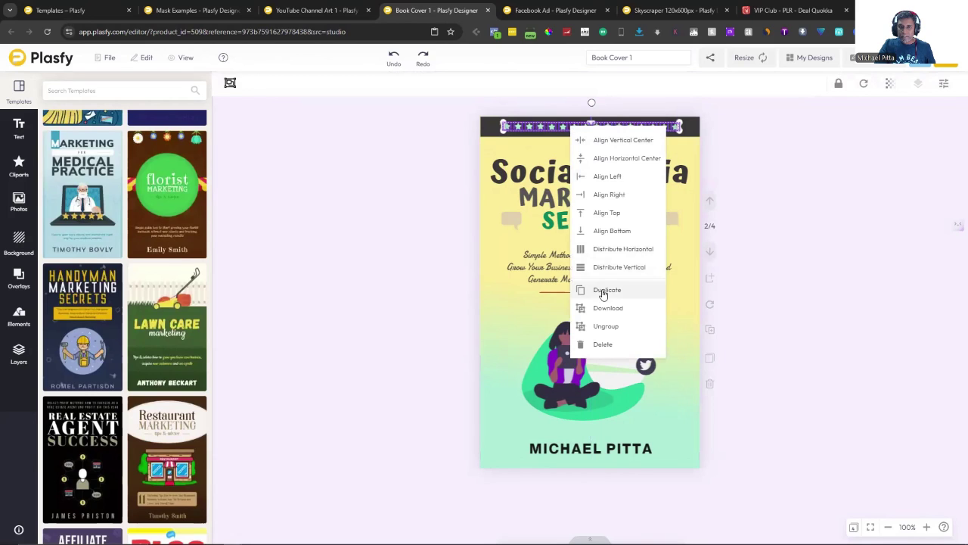
{"action": "left_click", "coordinate": [620, 252]}
{"action": "left_click", "coordinate": [784, 242]}
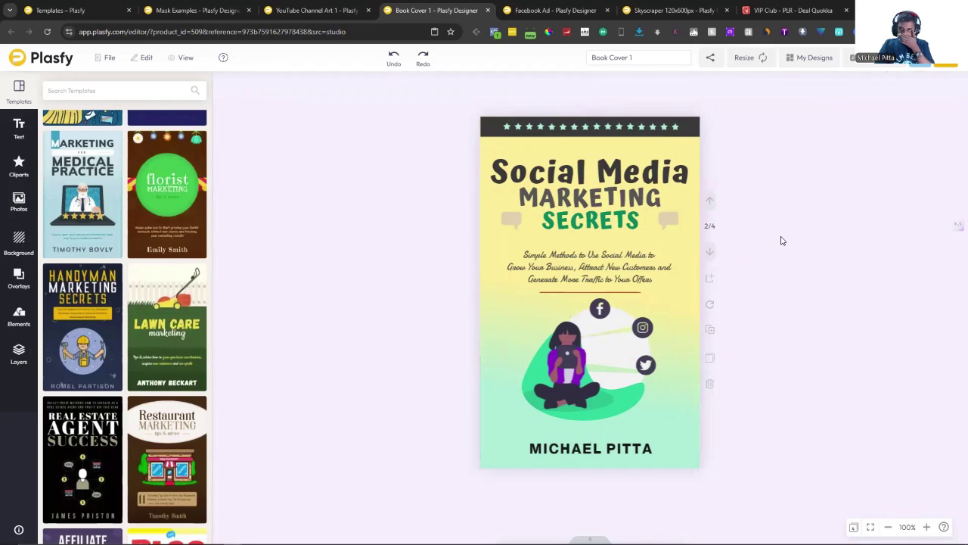
Page through the book cover to the Computer Networking page, then the final Affiliate Marketing cover
{"action": "left_click", "coordinate": [711, 257]}
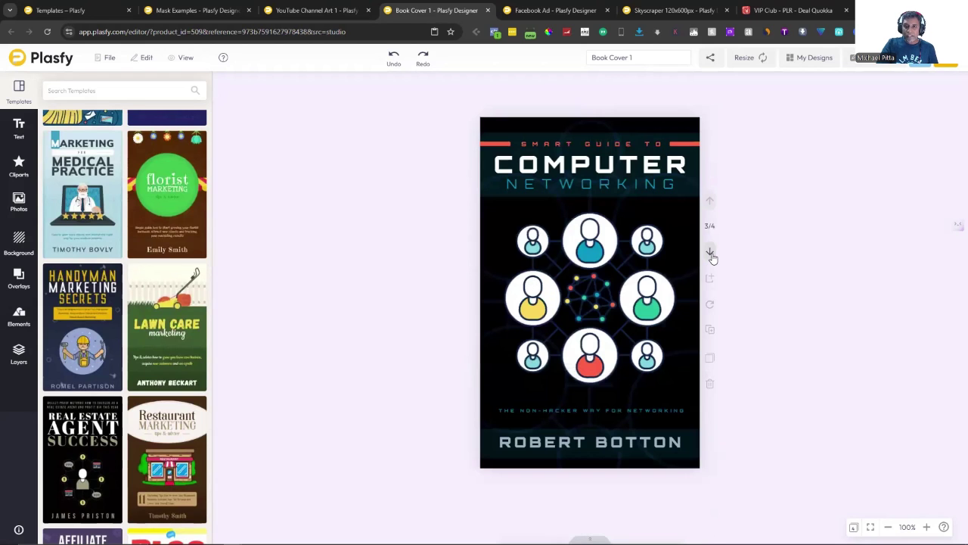
{"action": "scroll", "coordinate": [95, 341], "scroll_direction": "up", "scroll_amount": 15}
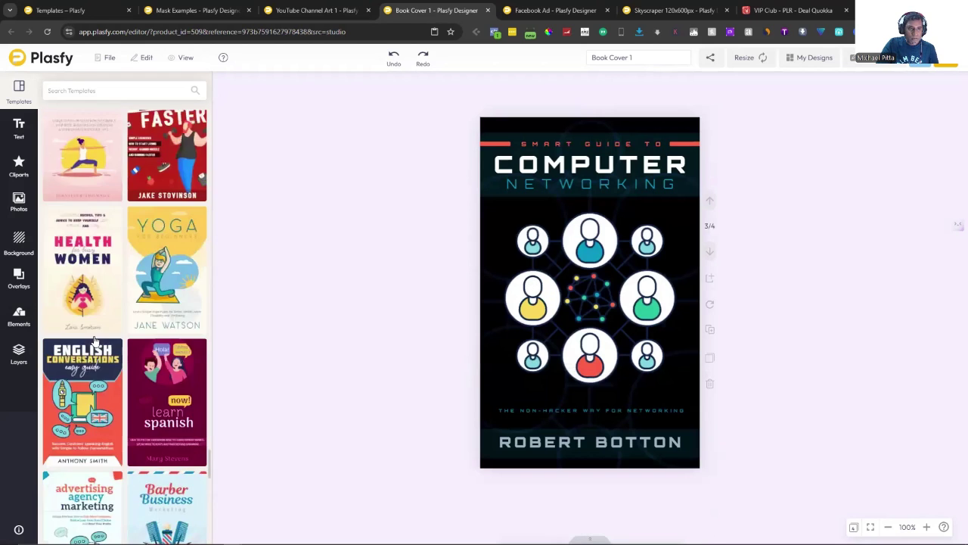
{"action": "scroll", "coordinate": [95, 340], "scroll_direction": "up", "scroll_amount": 10}
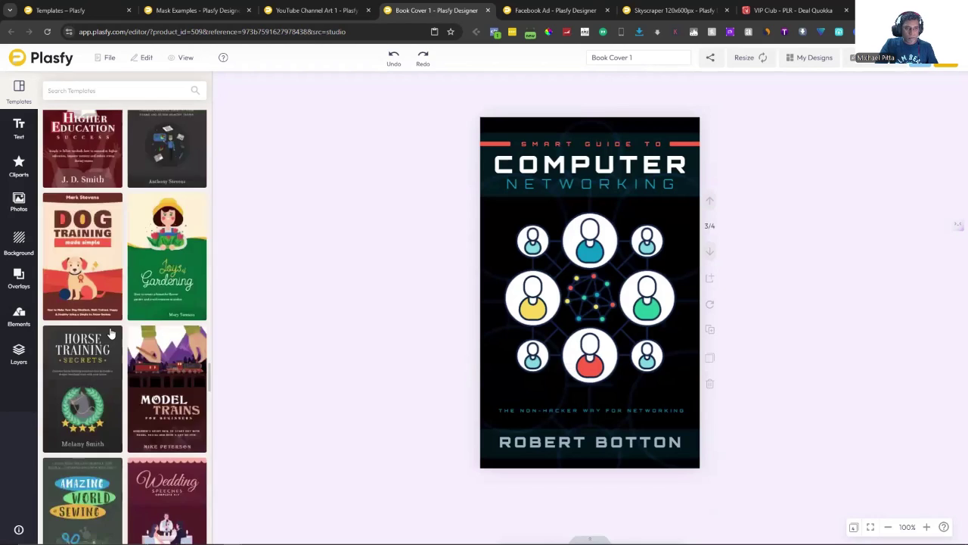
{"action": "scroll", "coordinate": [111, 333], "scroll_direction": "down", "scroll_amount": 3}
{"action": "scroll", "coordinate": [110, 333], "scroll_direction": "up", "scroll_amount": 10}
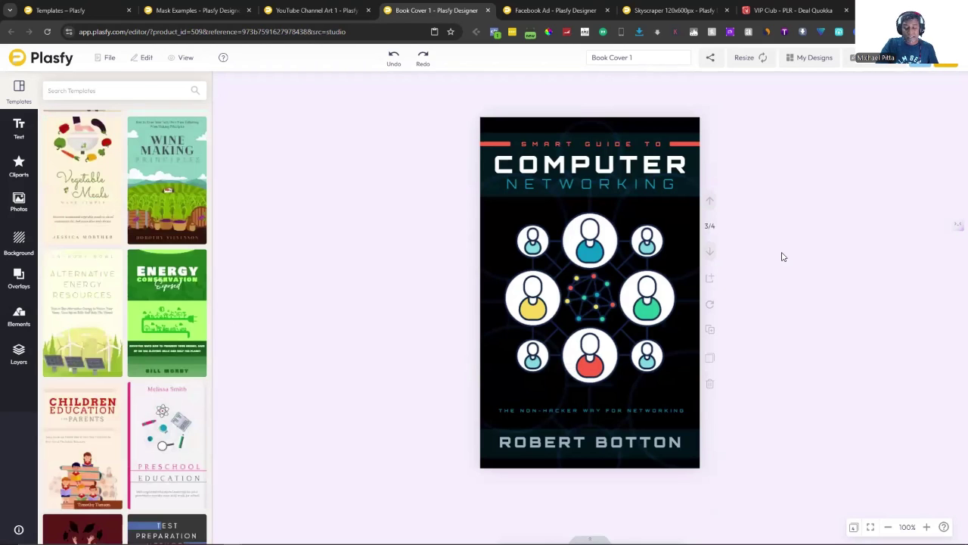
{"action": "left_click", "coordinate": [710, 251]}
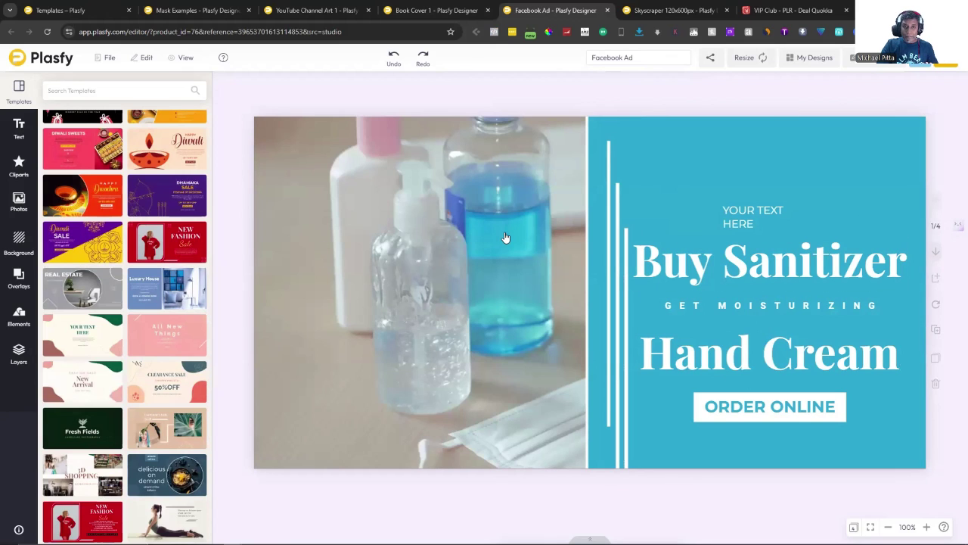
Page the Facebook Ad past Hot Senses and Studio Recordings to the MUSIC Piano Classes page
{"action": "left_click", "coordinate": [937, 253]}
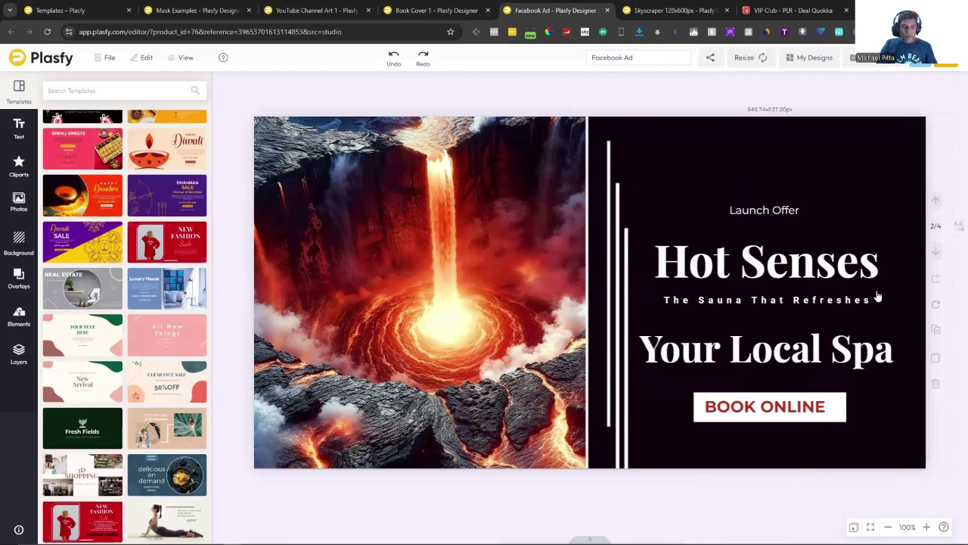
{"action": "left_click", "coordinate": [936, 255]}
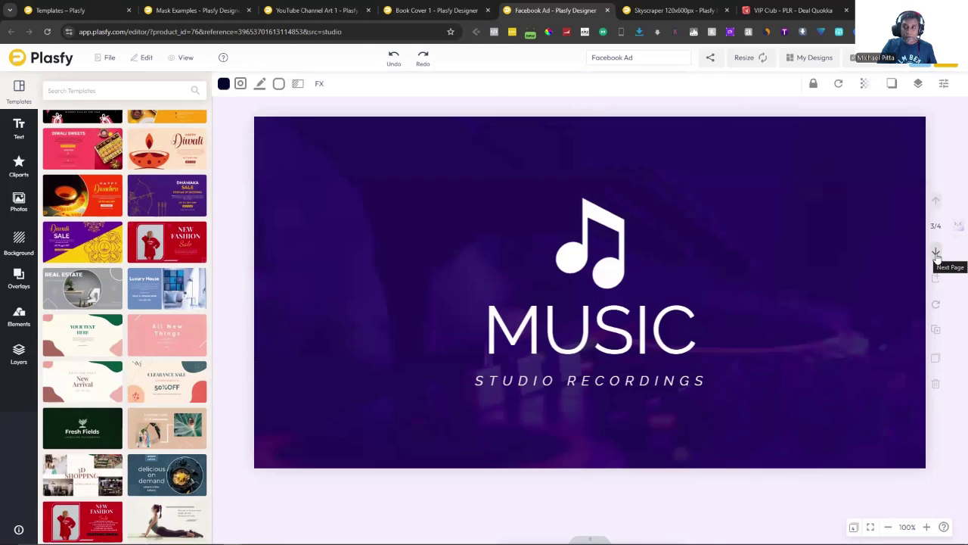
{"action": "left_click", "coordinate": [936, 254]}
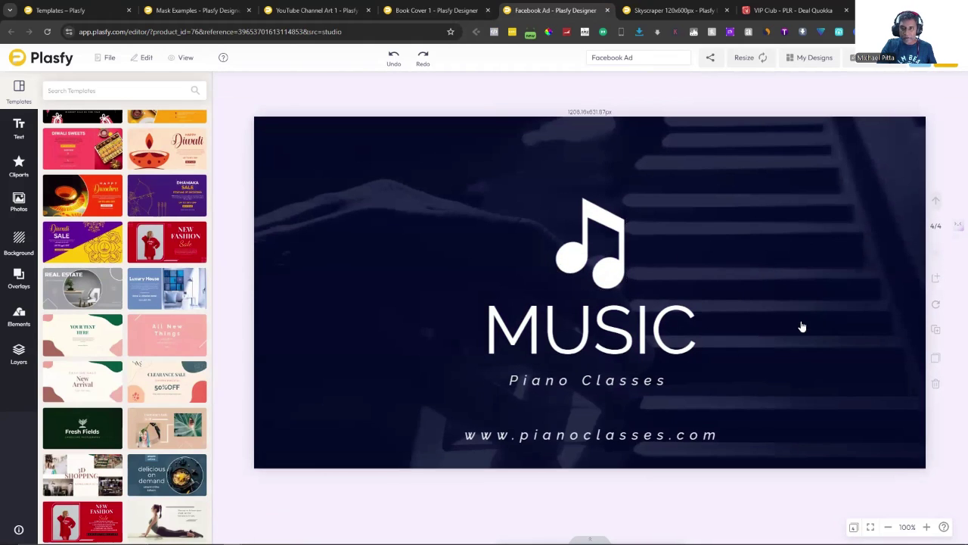
Nudge the dark overlay over the piano photo and select the background photo
{"action": "left_click", "coordinate": [341, 173]}
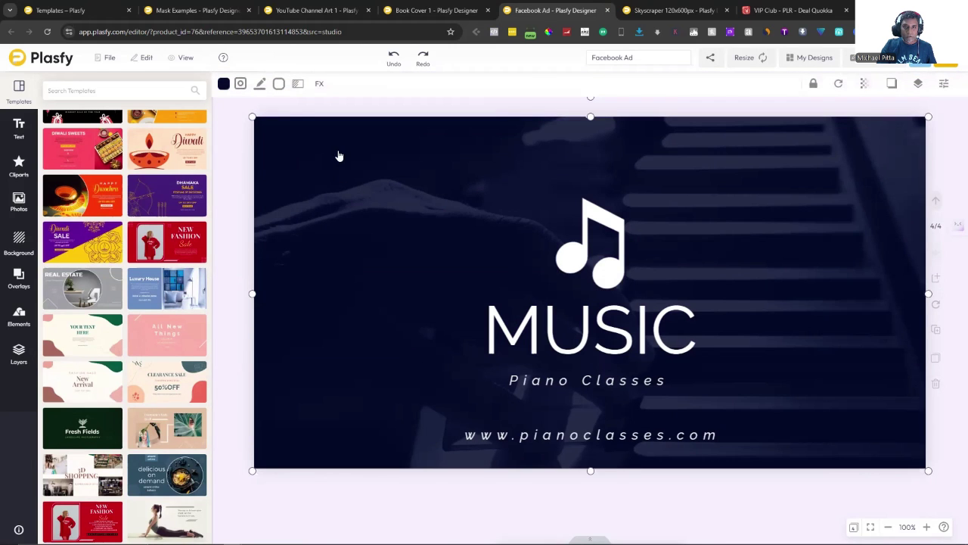
{"action": "mouse_move", "coordinate": [338, 156]}
{"action": "left_mouse_down"}
{"action": "mouse_move", "coordinate": [350, 279]}
{"action": "mouse_move", "coordinate": [338, 279]}
{"action": "mouse_move", "coordinate": [341, 150]}
{"action": "left_mouse_up"}
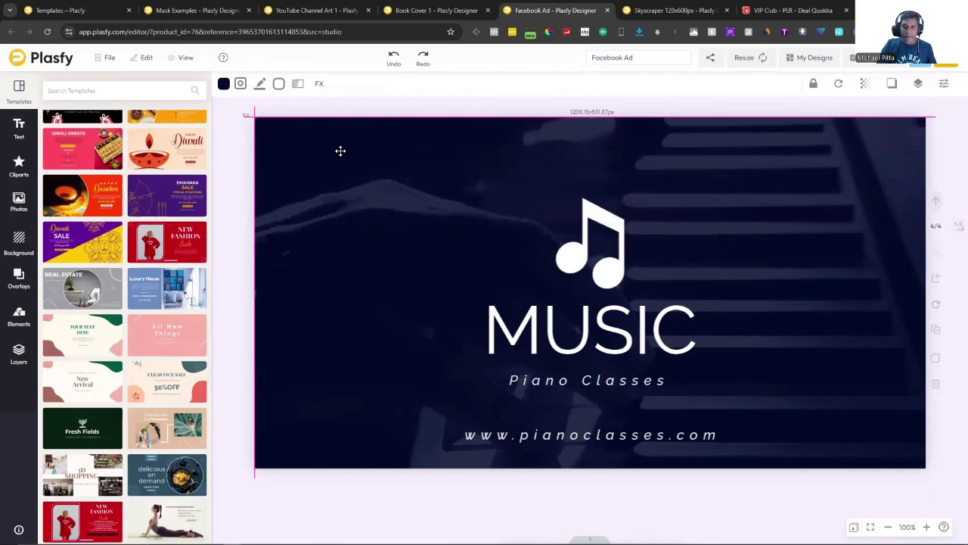
{"action": "left_click", "coordinate": [340, 151]}
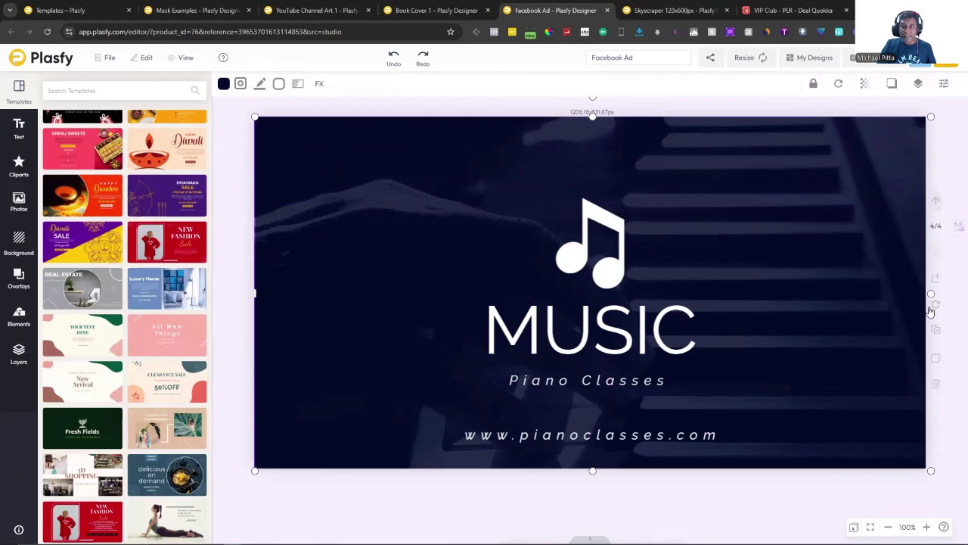
Select the Raleway MUSIC text box and show its letter spacing (0) and line height (1.16) settings
{"action": "left_click", "coordinate": [589, 344]}
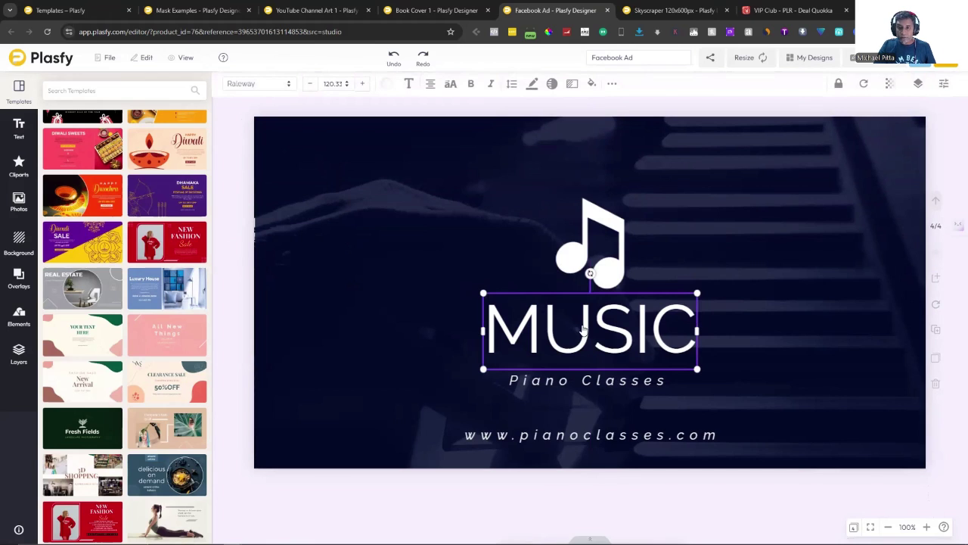
{"action": "left_click", "coordinate": [561, 344]}
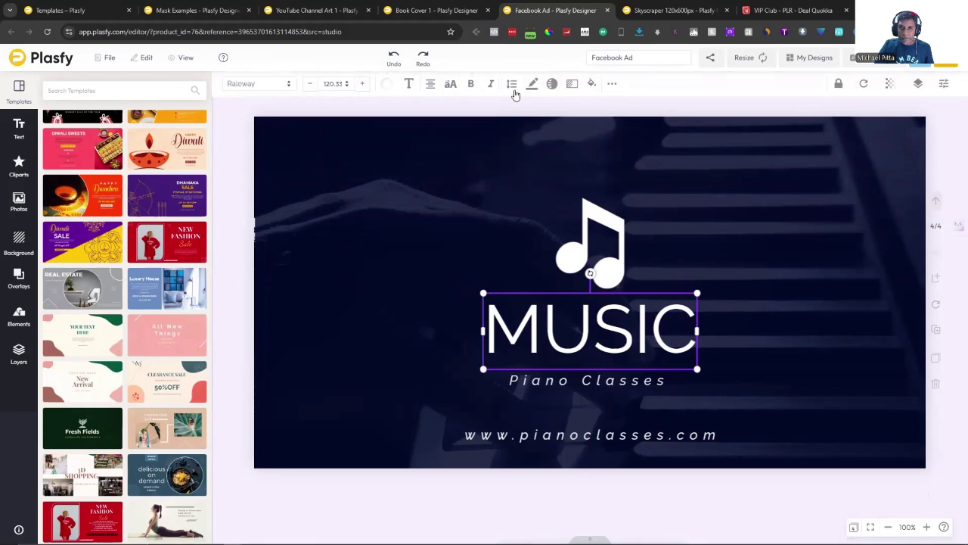
{"action": "left_click", "coordinate": [512, 85]}
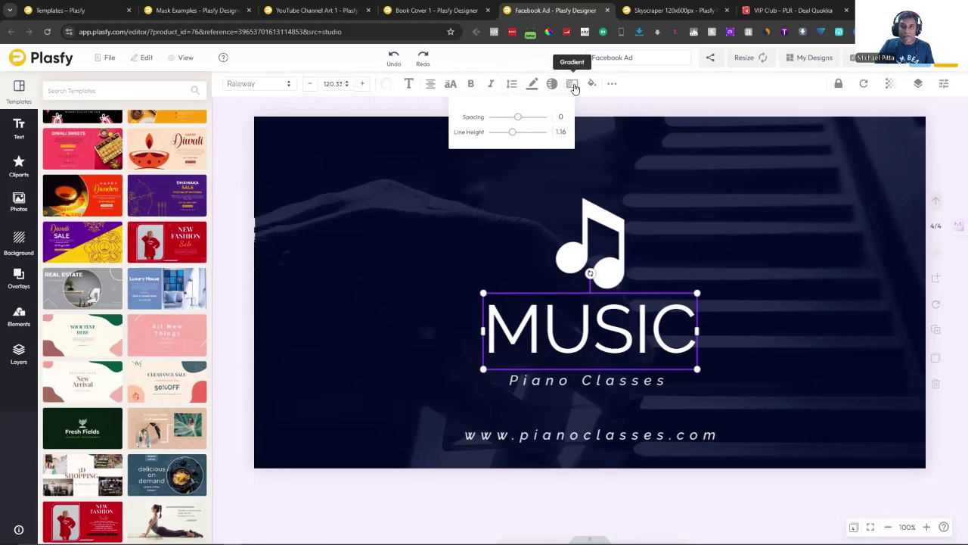
Apply the mint-green-to-yellow gradient swatch to the MUSIC heading
{"action": "left_click", "coordinate": [572, 85]}
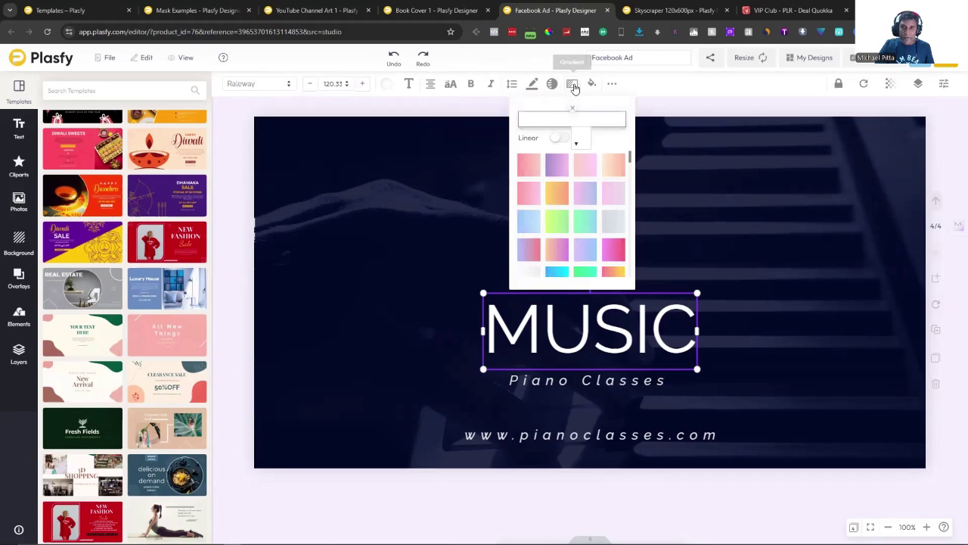
{"action": "scroll", "coordinate": [590, 217], "scroll_direction": "down", "scroll_amount": 2}
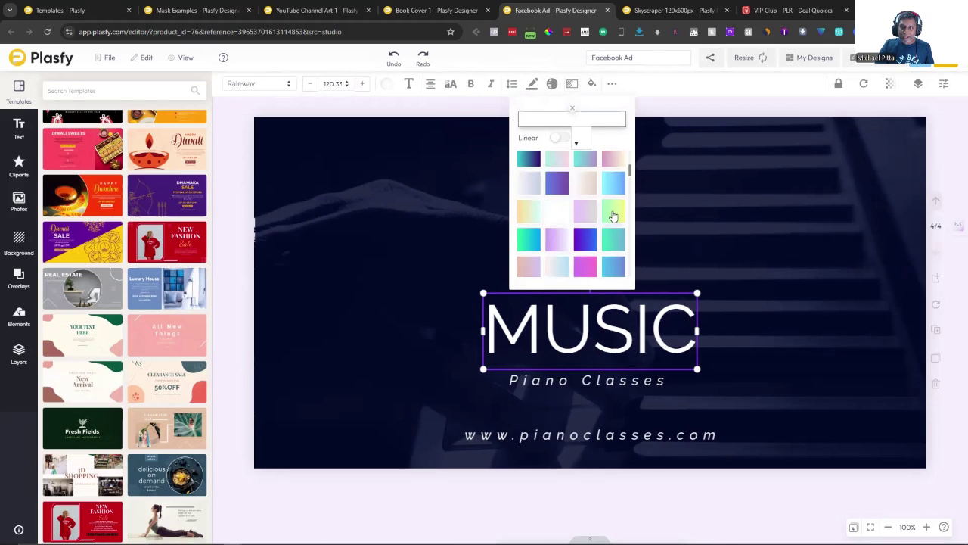
{"action": "left_click", "coordinate": [614, 215]}
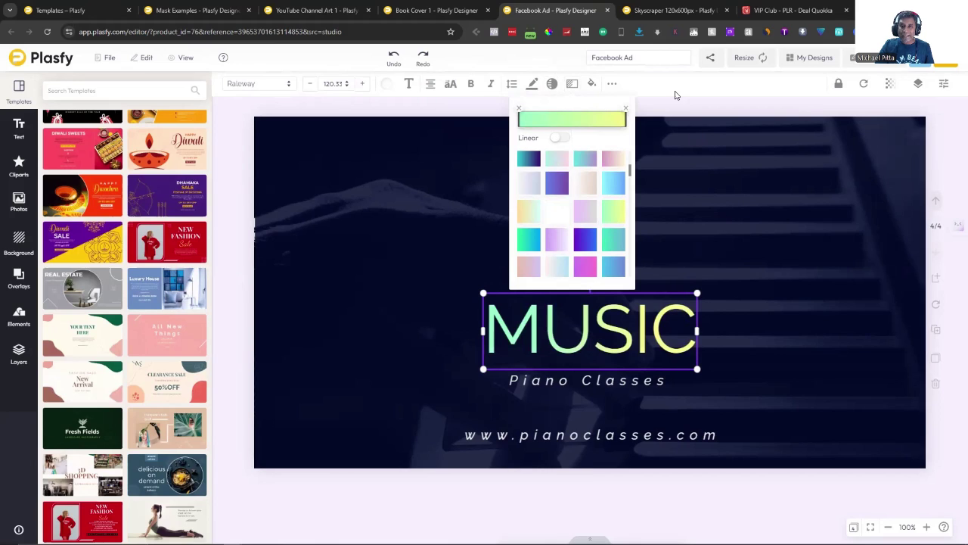
{"action": "left_click", "coordinate": [676, 92]}
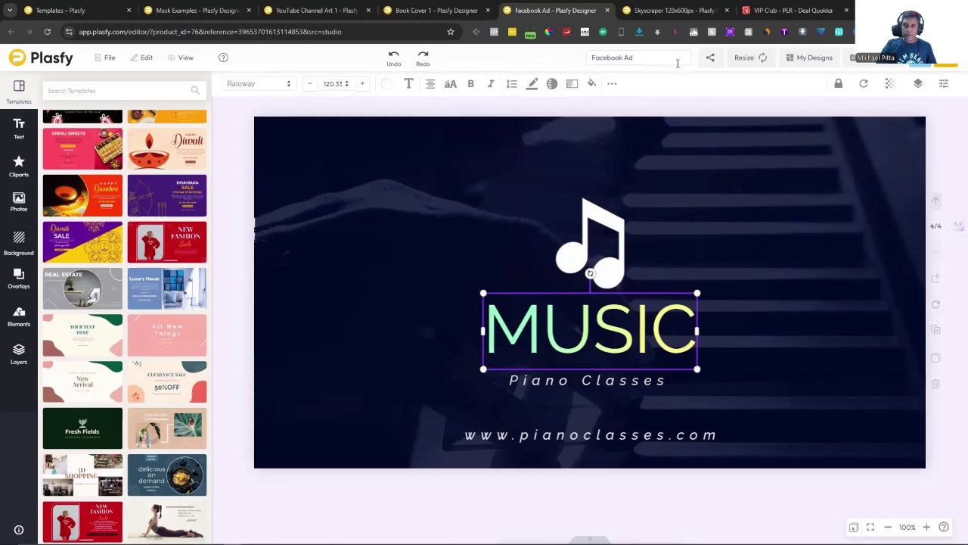
On the Skyscraper 120x600px banner, try periwinkle and black backgrounds, then settle on pale peach
{"action": "key", "text": "ctrl+Tab"}
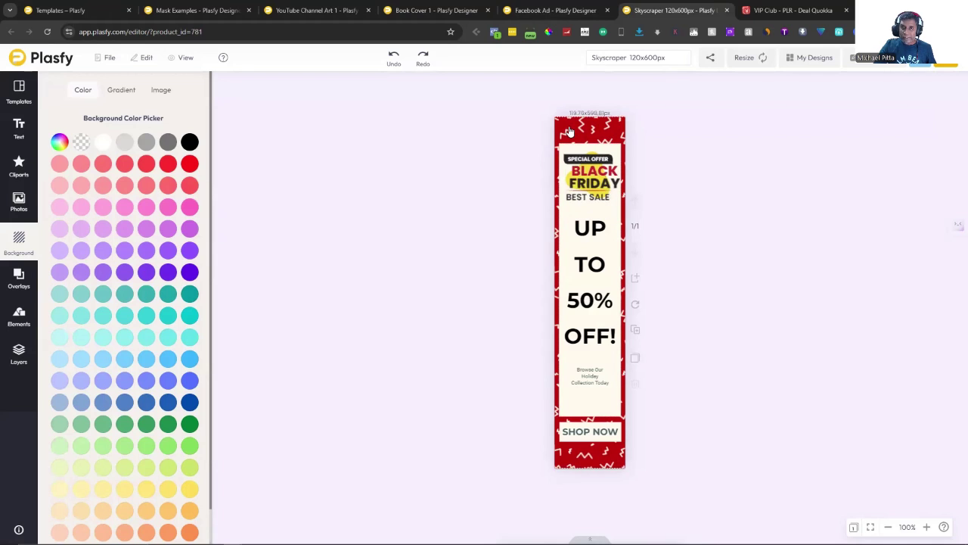
{"action": "left_click", "coordinate": [141, 166]}
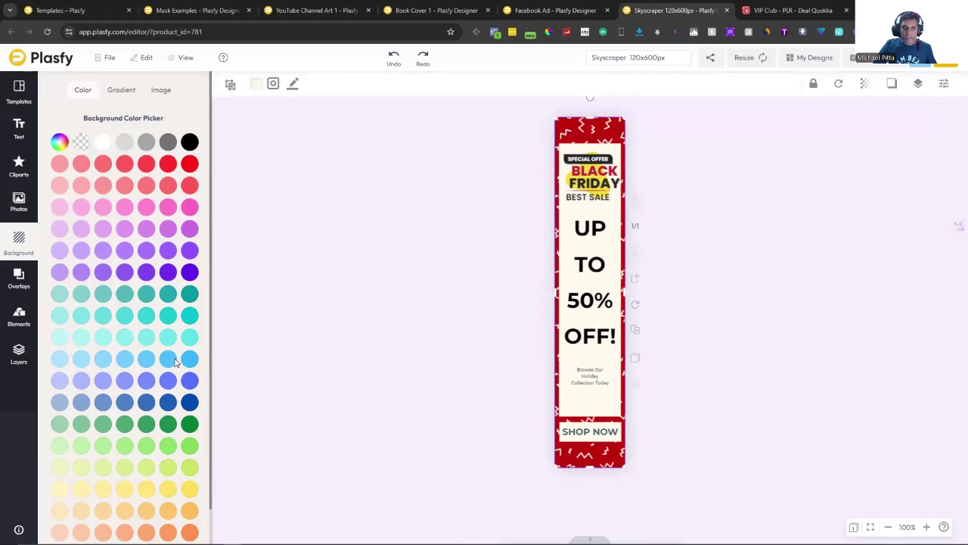
{"action": "left_click", "coordinate": [167, 381]}
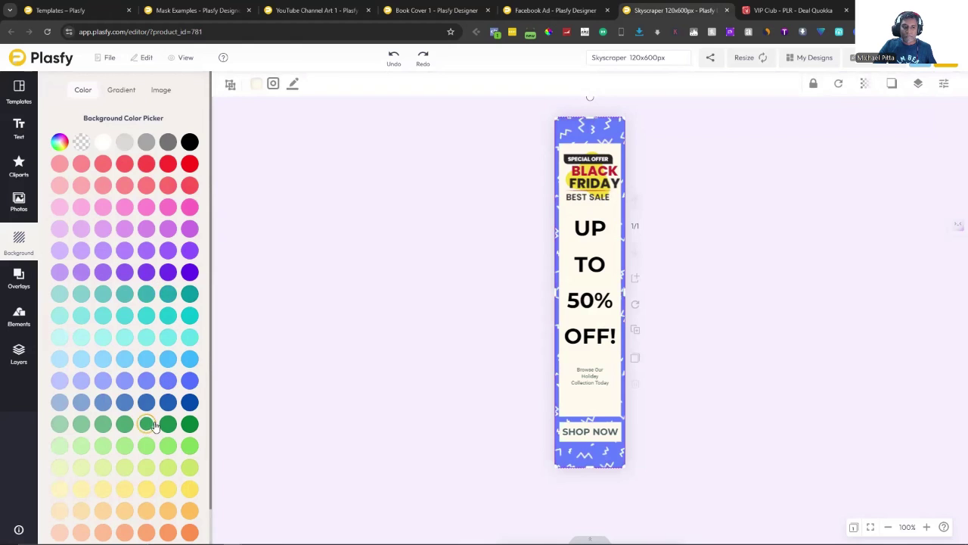
{"action": "scroll", "coordinate": [152, 424], "scroll_direction": "down", "scroll_amount": 1}
{"action": "left_click", "coordinate": [190, 104]}
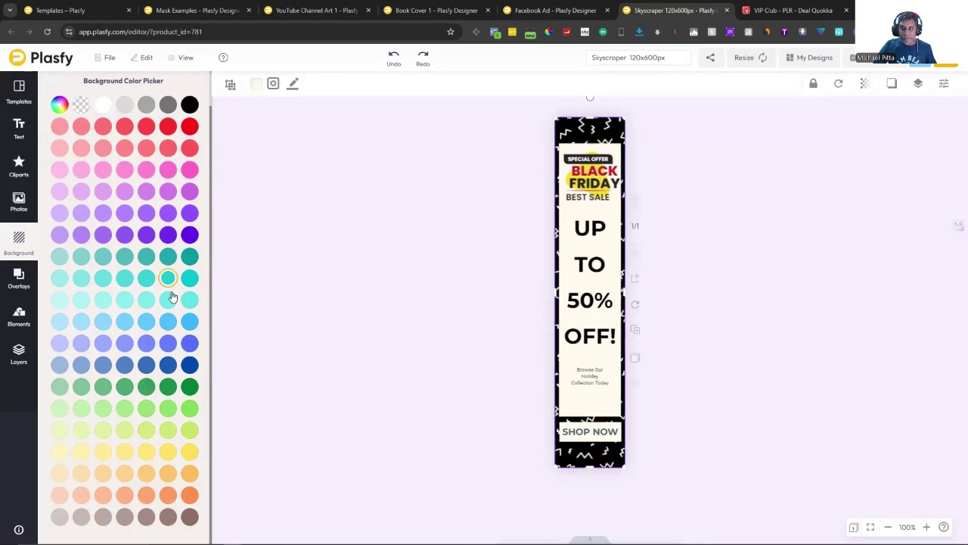
{"action": "left_click", "coordinate": [128, 473]}
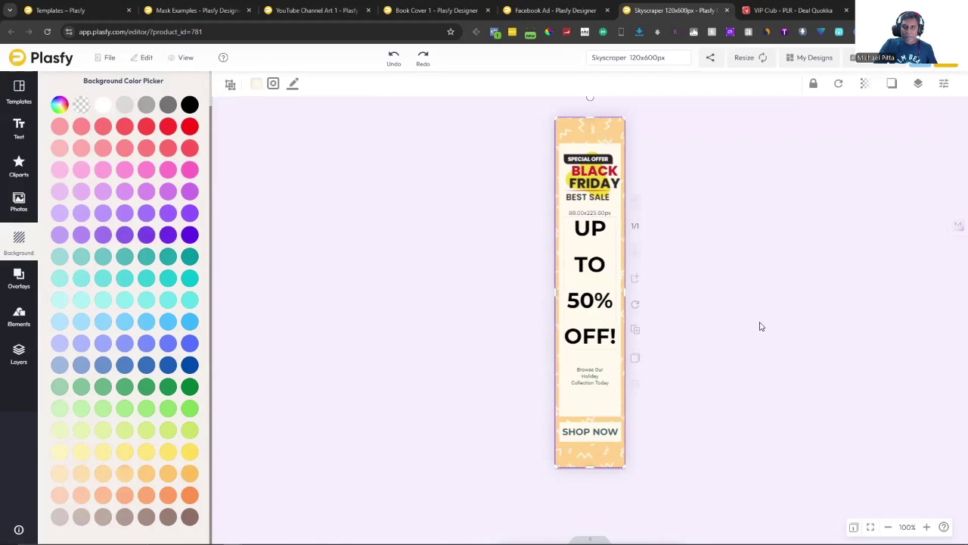
{"action": "left_click", "coordinate": [810, 235]}
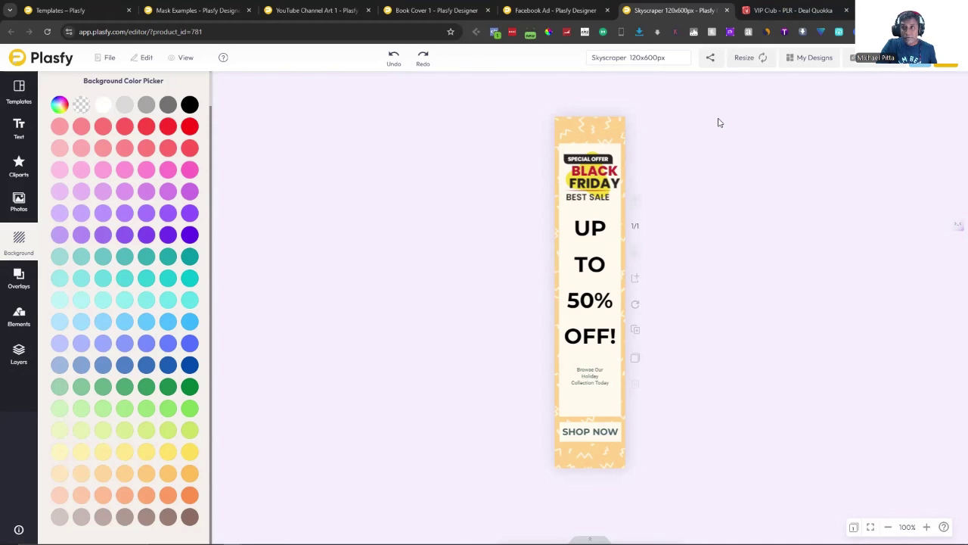
Scroll through the PLR Products Vault, then go to the Software Products Vault via Browse VIP Club
{"action": "left_click", "coordinate": [773, 11]}
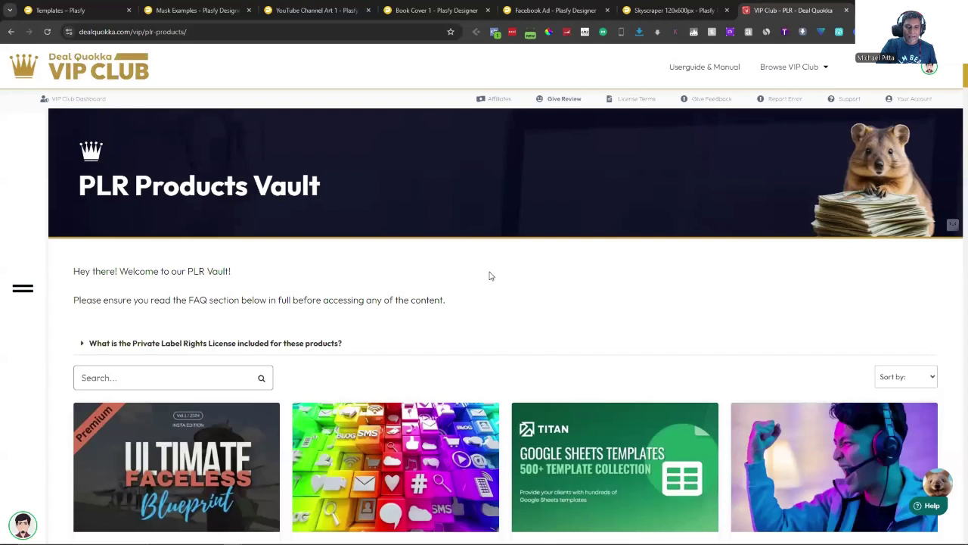
{"action": "scroll", "coordinate": [490, 276], "scroll_direction": "down", "scroll_amount": 2}
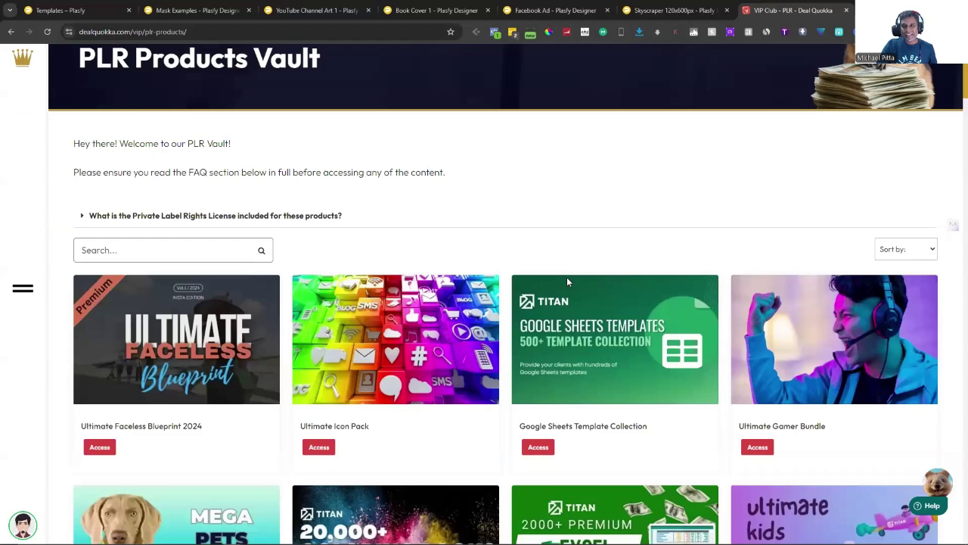
{"action": "scroll", "coordinate": [564, 281], "scroll_direction": "up", "scroll_amount": 1}
{"action": "scroll", "coordinate": [561, 295], "scroll_direction": "down", "scroll_amount": 8}
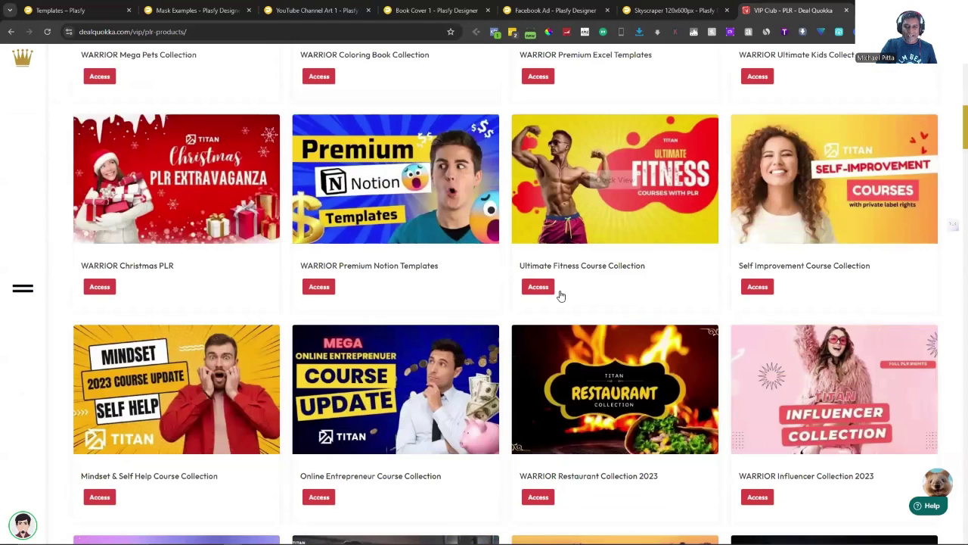
{"action": "scroll", "coordinate": [561, 295], "scroll_direction": "up", "scroll_amount": 10}
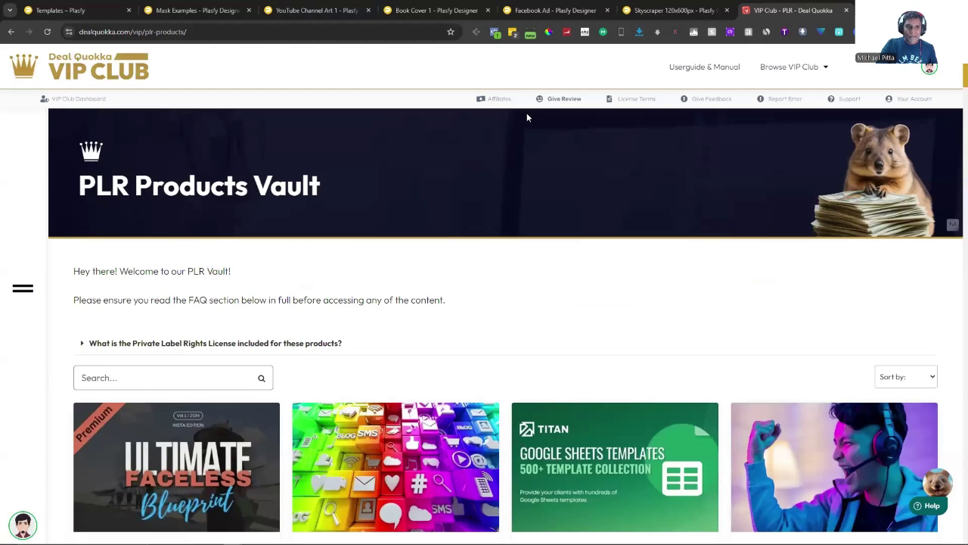
{"action": "left_click", "coordinate": [22, 289]}
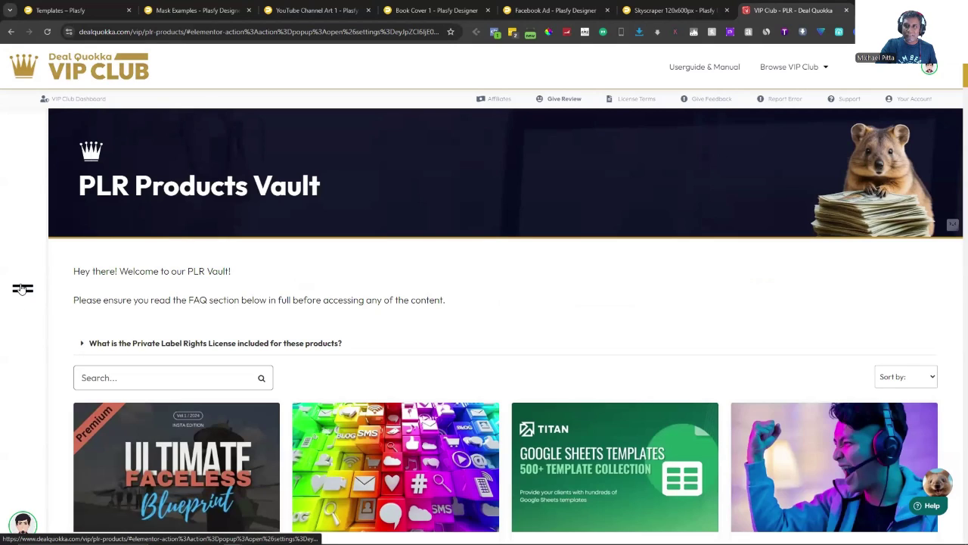
{"action": "mouse_move", "coordinate": [813, 72]}
{"action": "left_click", "coordinate": [804, 92]}
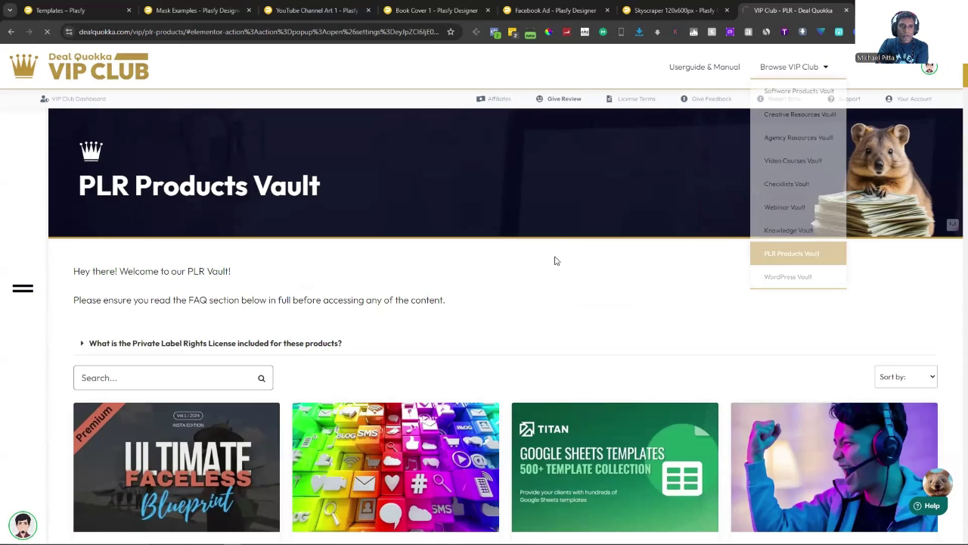
Return briefly to the Skyscraper banner, then bring up the Templates - Plasfy gallery
{"action": "left_click", "coordinate": [671, 16]}
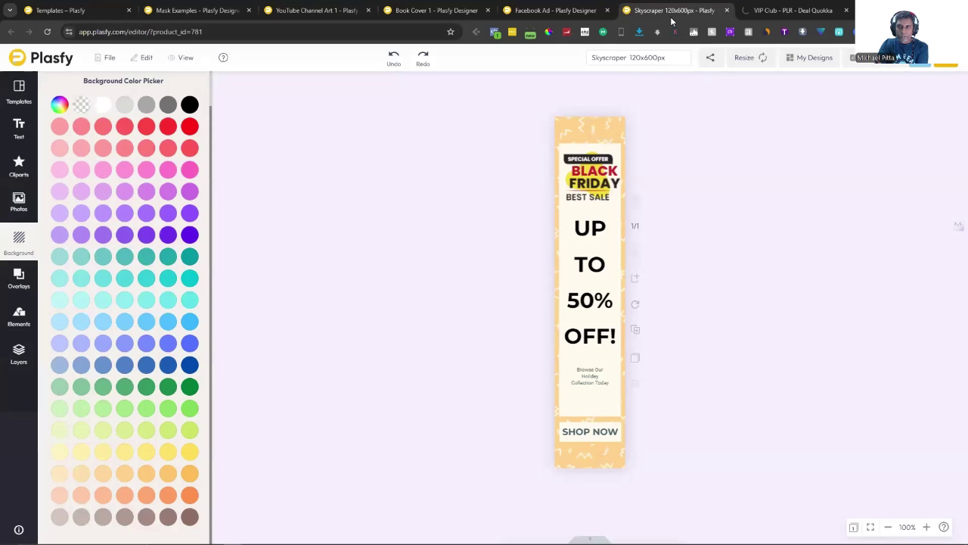
{"action": "left_click", "coordinate": [75, 11]}
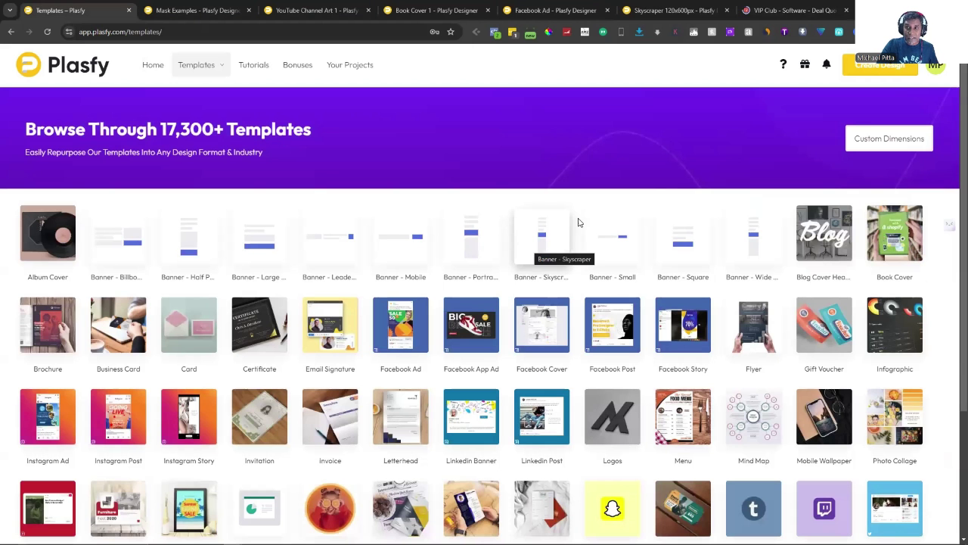
{"action": "mouse_move", "coordinate": [790, 11]}
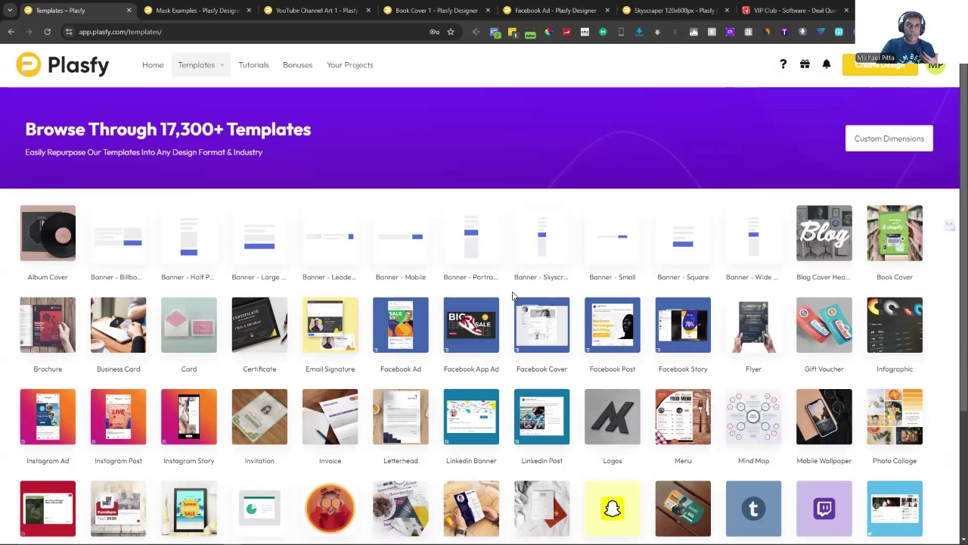
Back on the VIP Club page, scroll through the Software Products deals grid
{"action": "key", "text": "ctrl+shift+Tab"}
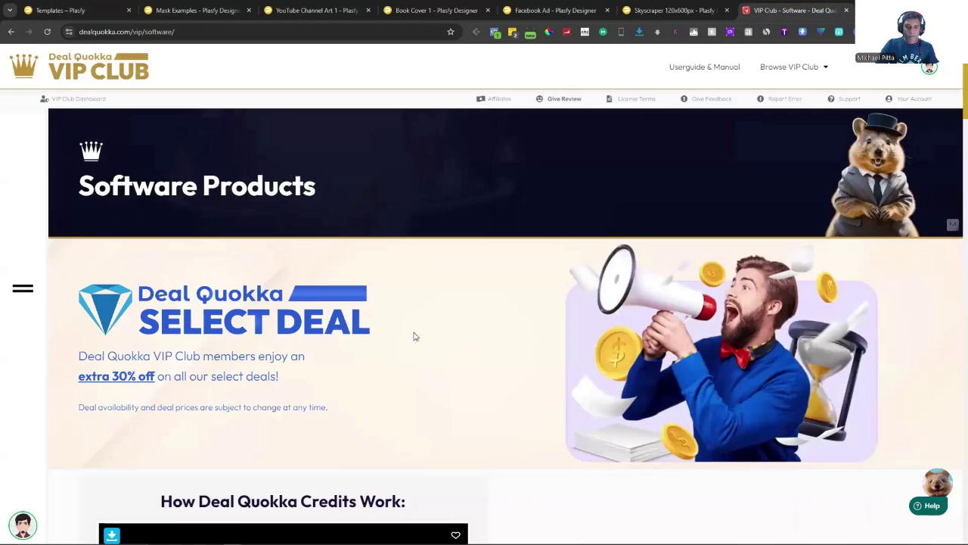
{"action": "scroll", "coordinate": [405, 340], "scroll_direction": "down", "scroll_amount": 4}
{"action": "scroll", "coordinate": [402, 340], "scroll_direction": "down", "scroll_amount": 5}
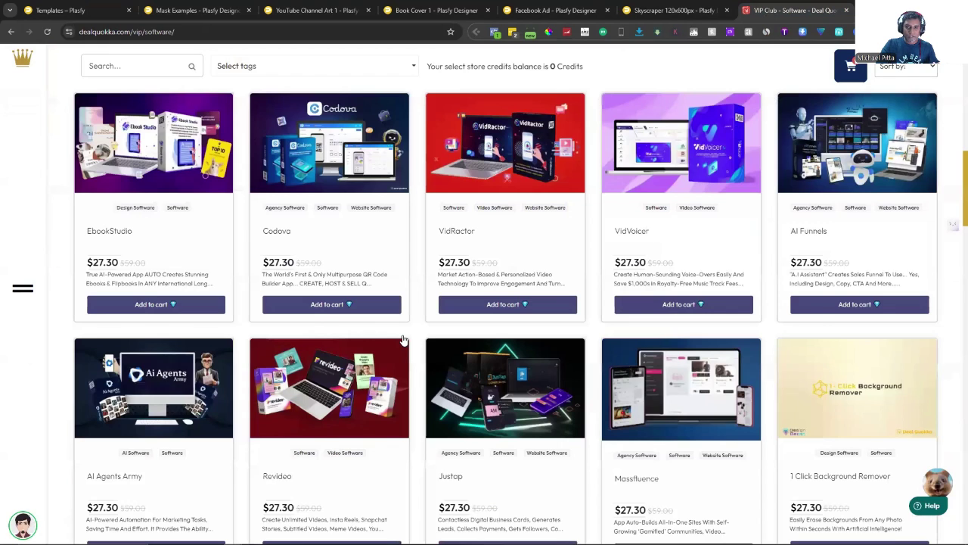
{"action": "scroll", "coordinate": [404, 340], "scroll_direction": "down", "scroll_amount": 8}
{"action": "scroll", "coordinate": [404, 340], "scroll_direction": "down", "scroll_amount": 2}
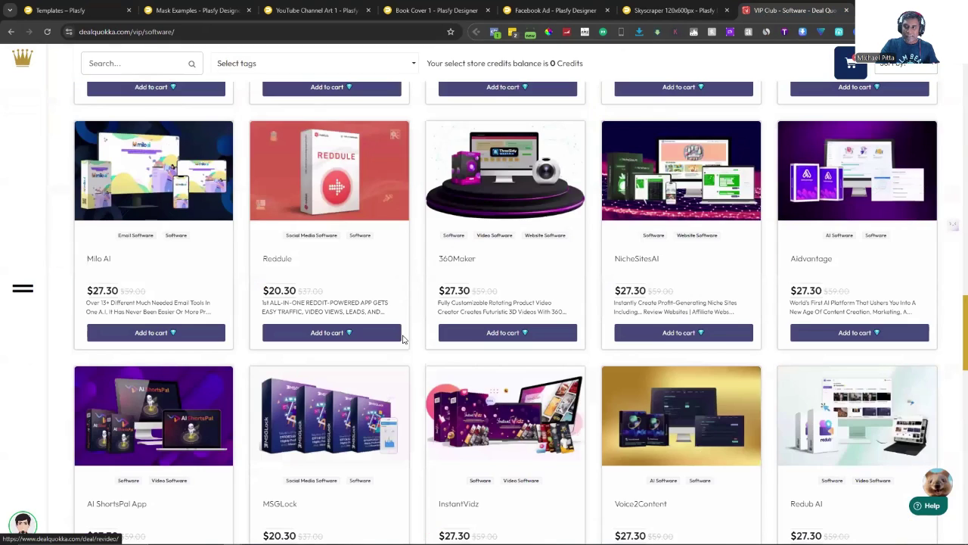
{"action": "scroll", "coordinate": [403, 339], "scroll_direction": "up", "scroll_amount": 8}
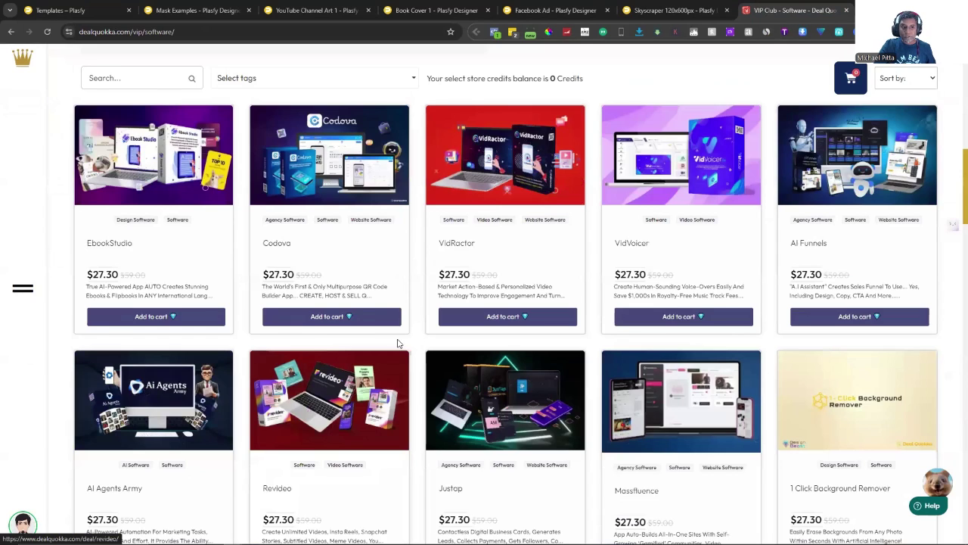
{"action": "scroll", "coordinate": [399, 344], "scroll_direction": "up", "scroll_amount": 10}
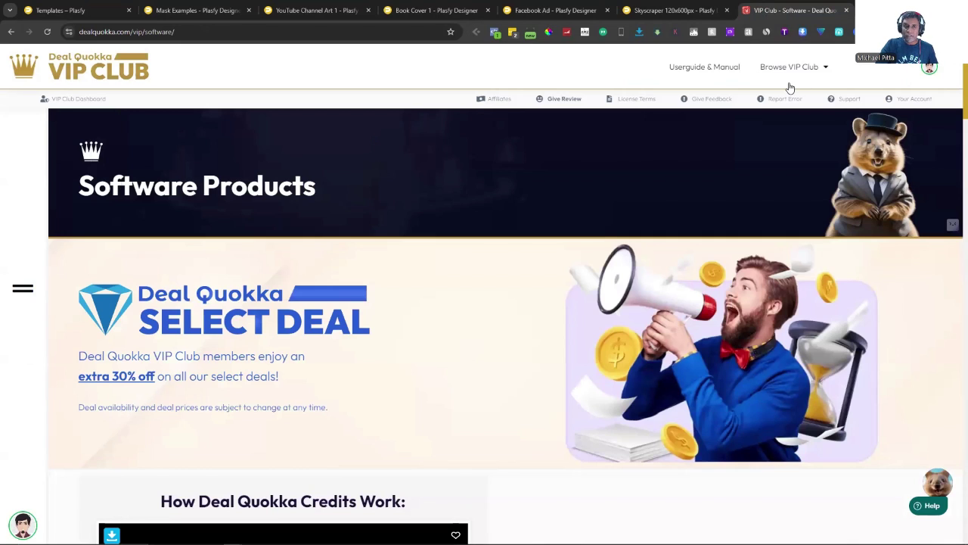
Start loading the Creative Resources Vault, then move to the Plasfy templates gallery
{"action": "mouse_move", "coordinate": [797, 83]}
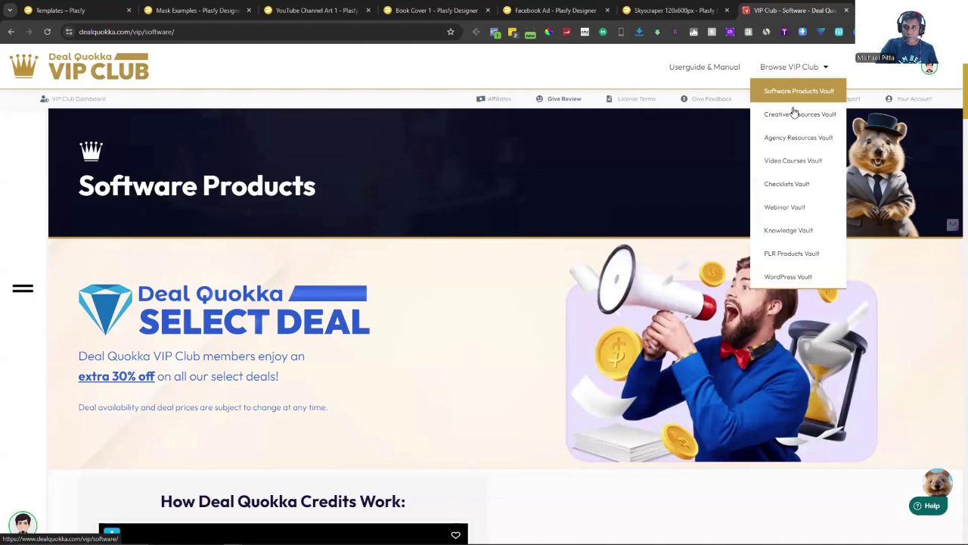
{"action": "left_click", "coordinate": [798, 114]}
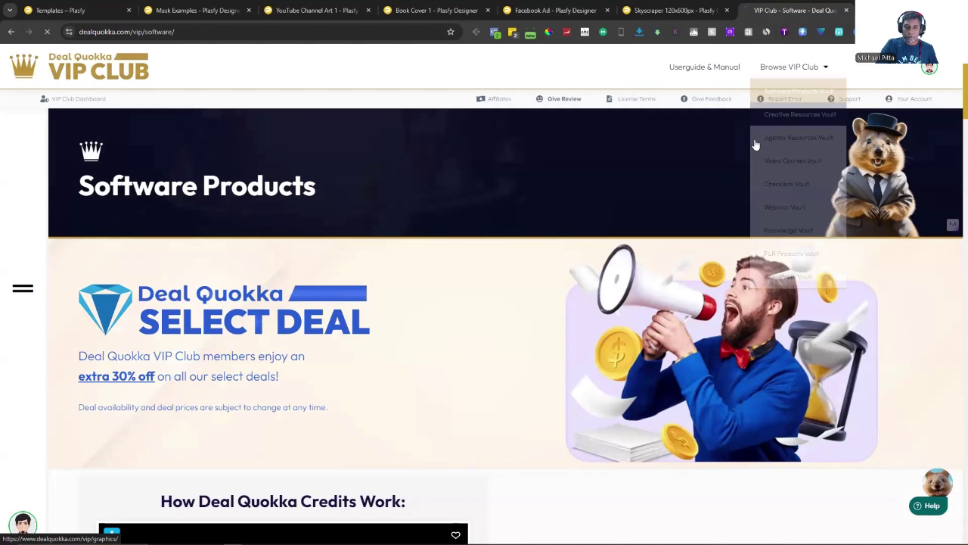
{"action": "left_click", "coordinate": [73, 10]}
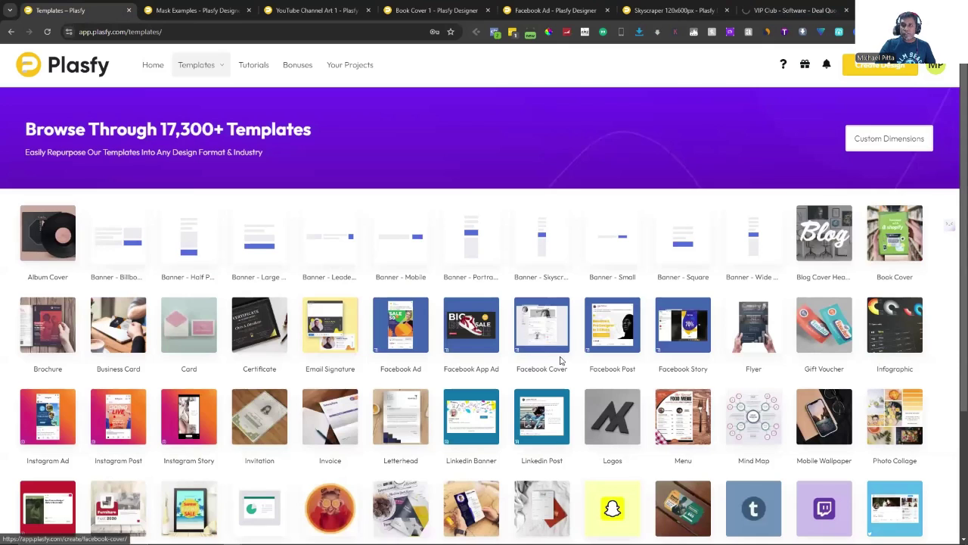
On the VIP Club tab, scroll through the Creative Resources vault's product grid
{"action": "left_click", "coordinate": [789, 12]}
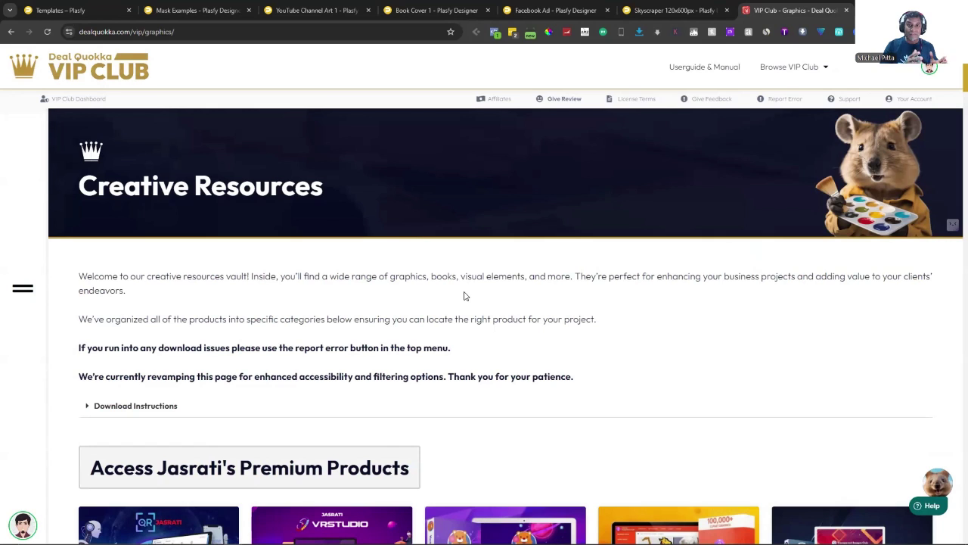
{"action": "scroll", "coordinate": [466, 296], "scroll_direction": "down", "scroll_amount": 3}
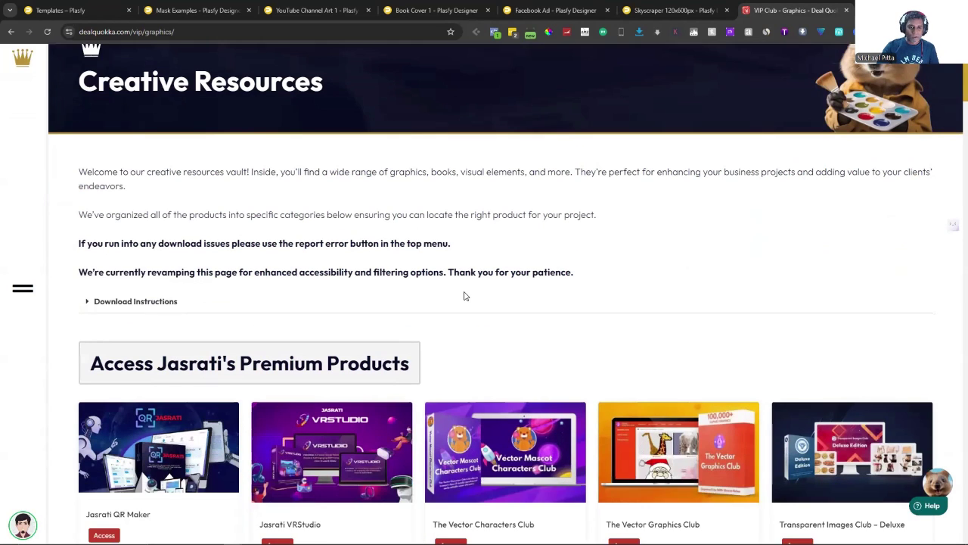
{"action": "scroll", "coordinate": [466, 296], "scroll_direction": "down", "scroll_amount": 4}
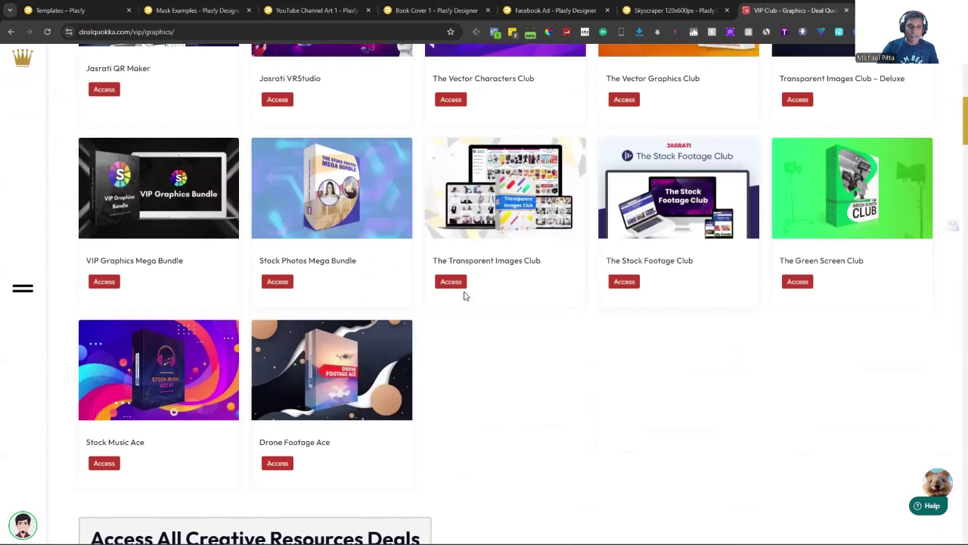
{"action": "scroll", "coordinate": [464, 295], "scroll_direction": "down", "scroll_amount": 5}
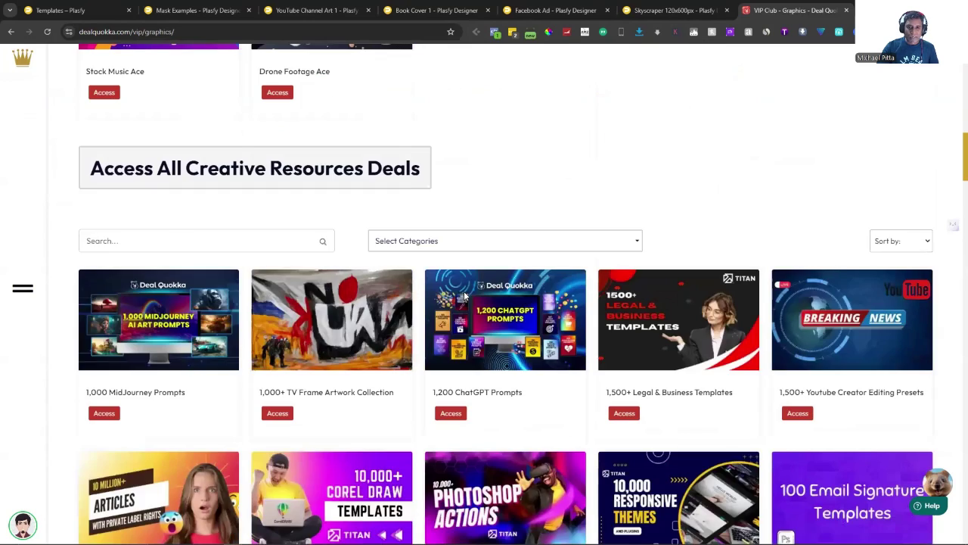
{"action": "scroll", "coordinate": [465, 295], "scroll_direction": "down", "scroll_amount": 6}
{"action": "scroll", "coordinate": [465, 296], "scroll_direction": "down", "scroll_amount": 3}
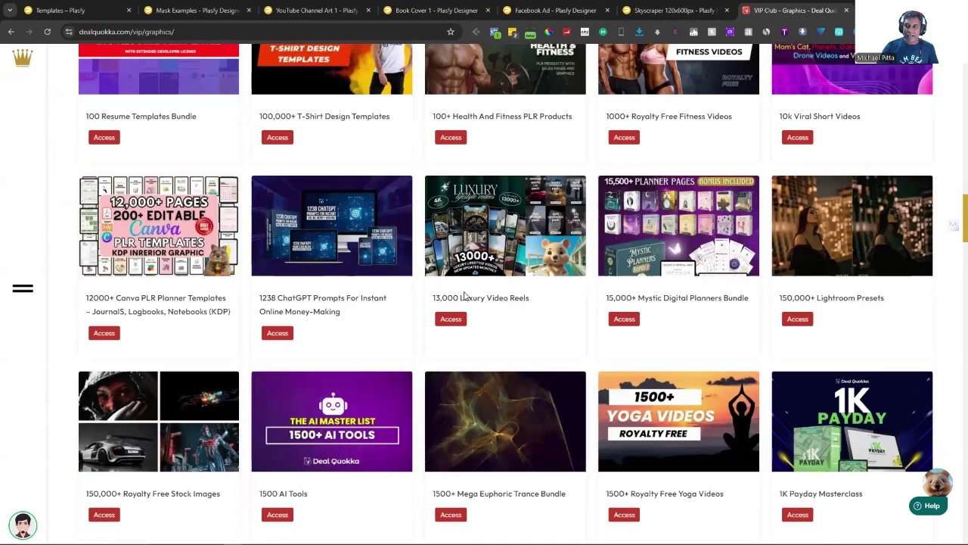
{"action": "scroll", "coordinate": [465, 296], "scroll_direction": "up", "scroll_amount": 20}
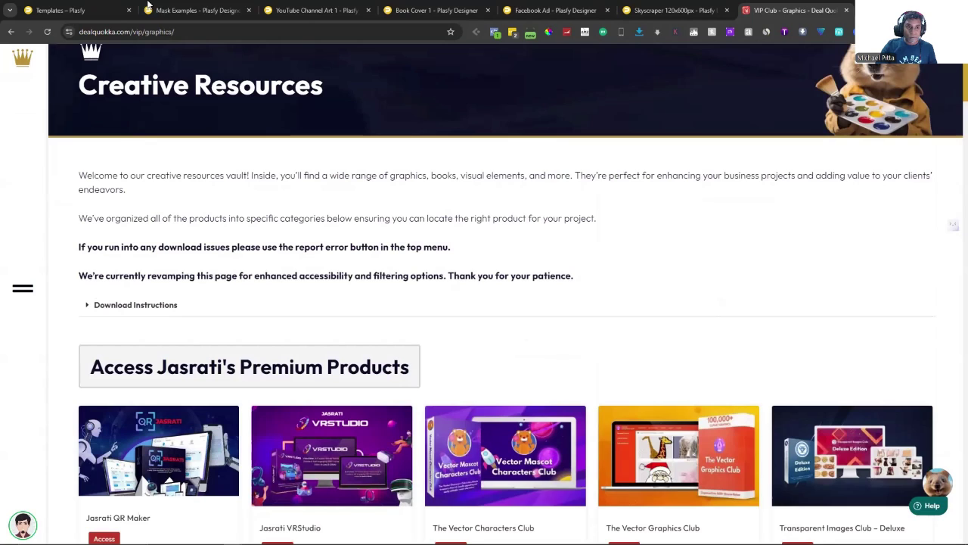
Return to the Templates - Plasfy gallery
{"action": "left_click", "coordinate": [62, 11]}
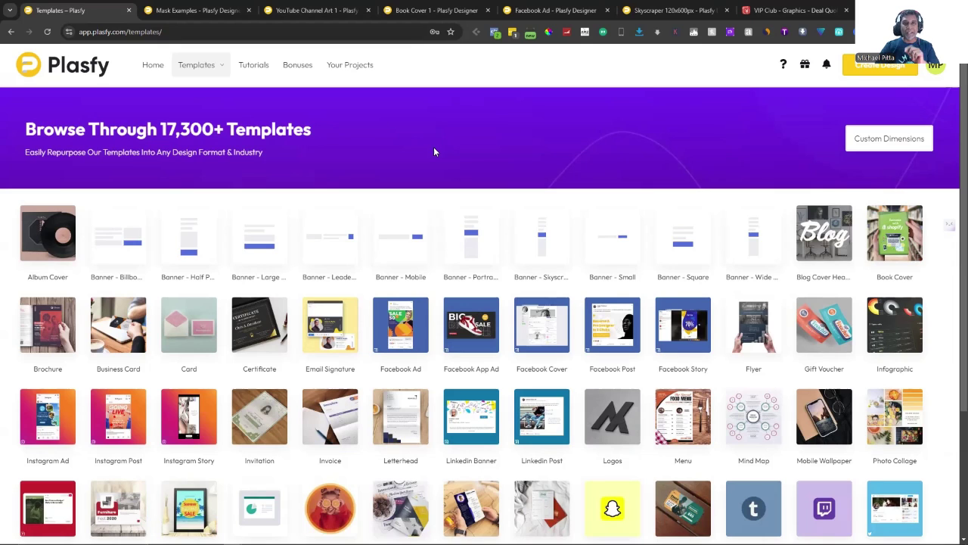
Open the Logos templates and page seven sets ahead through designs like JobSearch, mediaheap and DentalWhite
{"action": "left_click", "coordinate": [605, 415]}
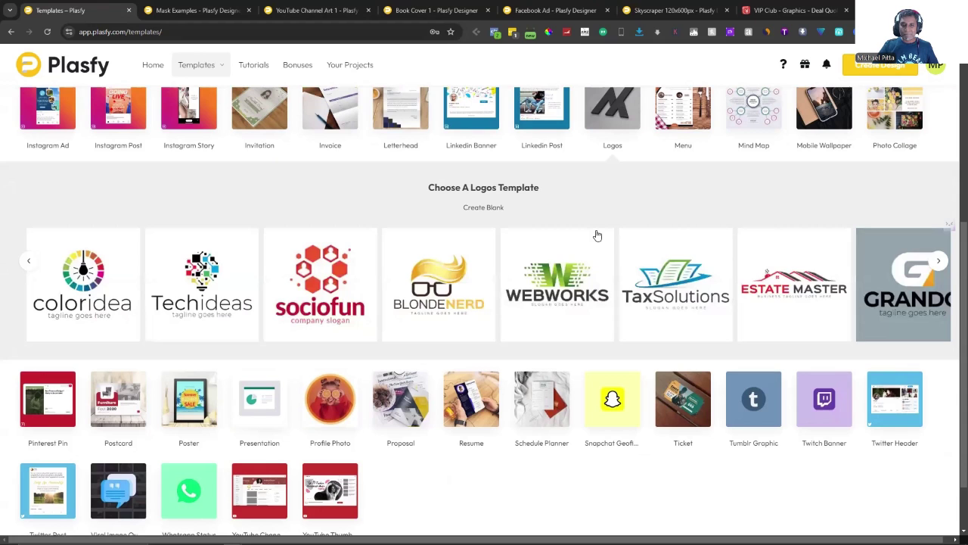
{"action": "left_click", "coordinate": [940, 266]}
{"action": "left_click", "coordinate": [940, 266]}
{"action": "left_click", "coordinate": [940, 266]}
{"action": "left_click", "coordinate": [940, 267]}
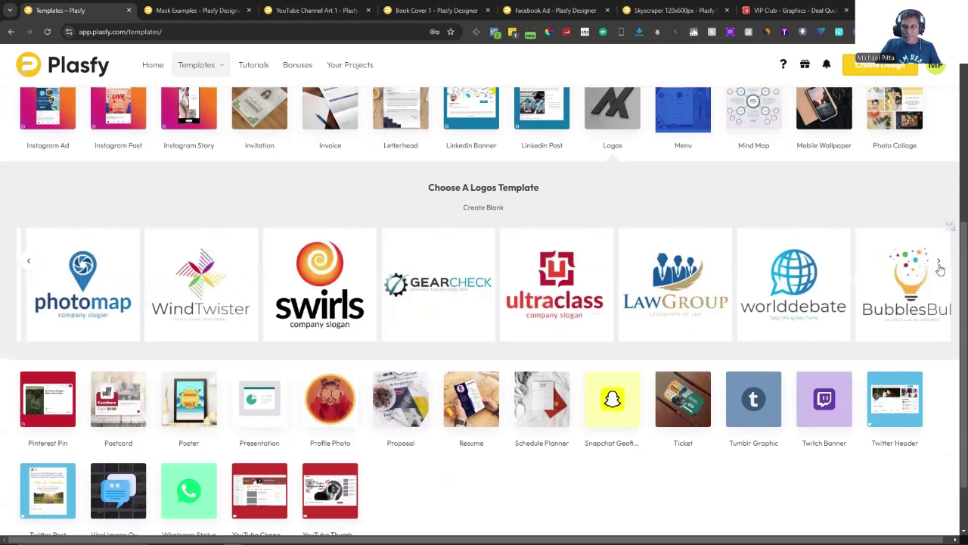
{"action": "left_click", "coordinate": [940, 268]}
{"action": "left_click", "coordinate": [940, 268]}
{"action": "left_click", "coordinate": [940, 267]}
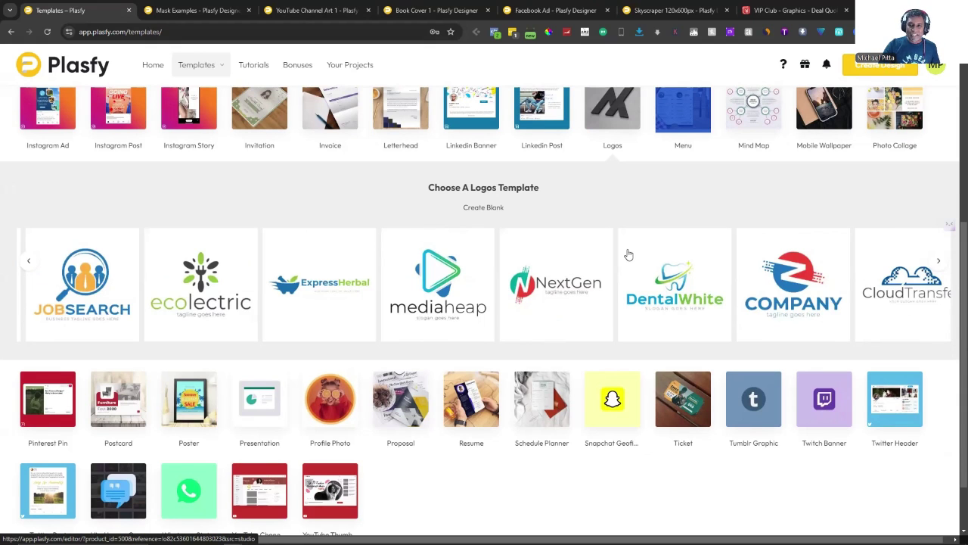
{"action": "scroll", "coordinate": [628, 255], "scroll_direction": "up", "scroll_amount": 4}
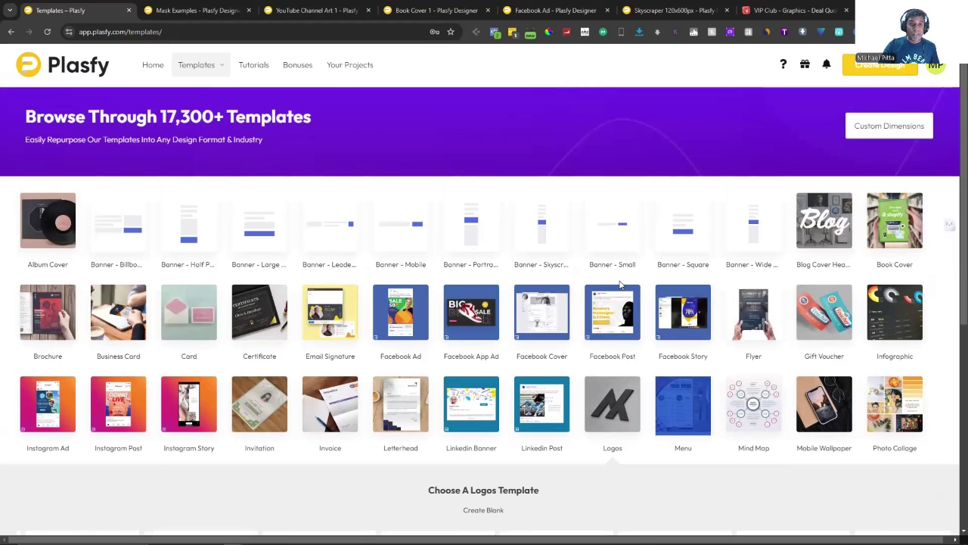